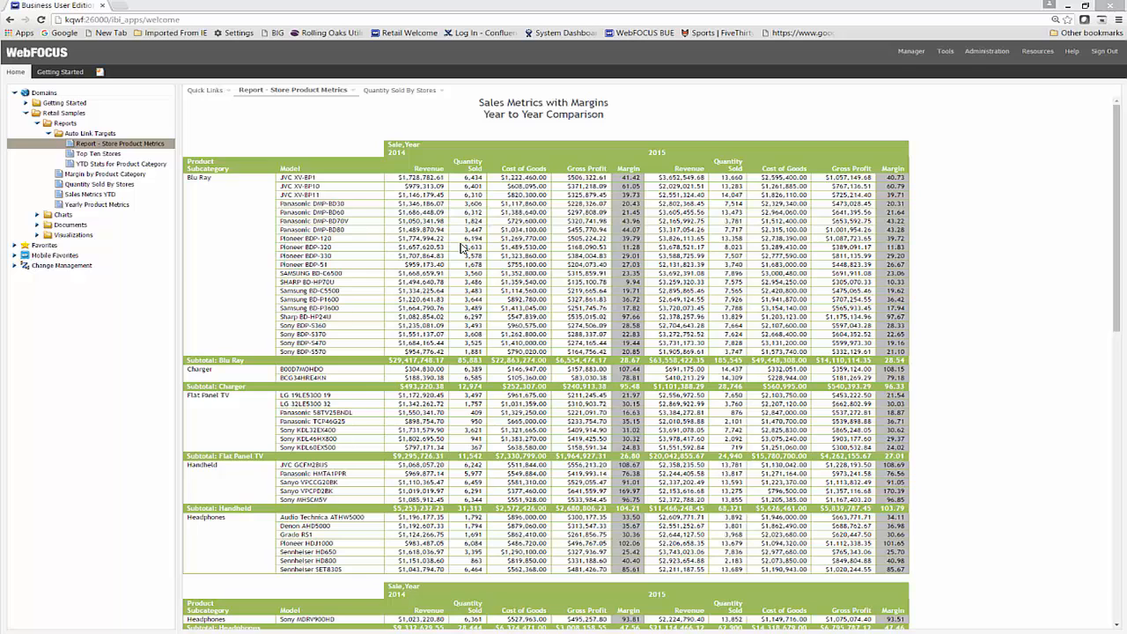
- View the Quantity Sold By Stores report and follow Amsterdam's auto link to Report - Store Product Metrics
left_click(407, 93)
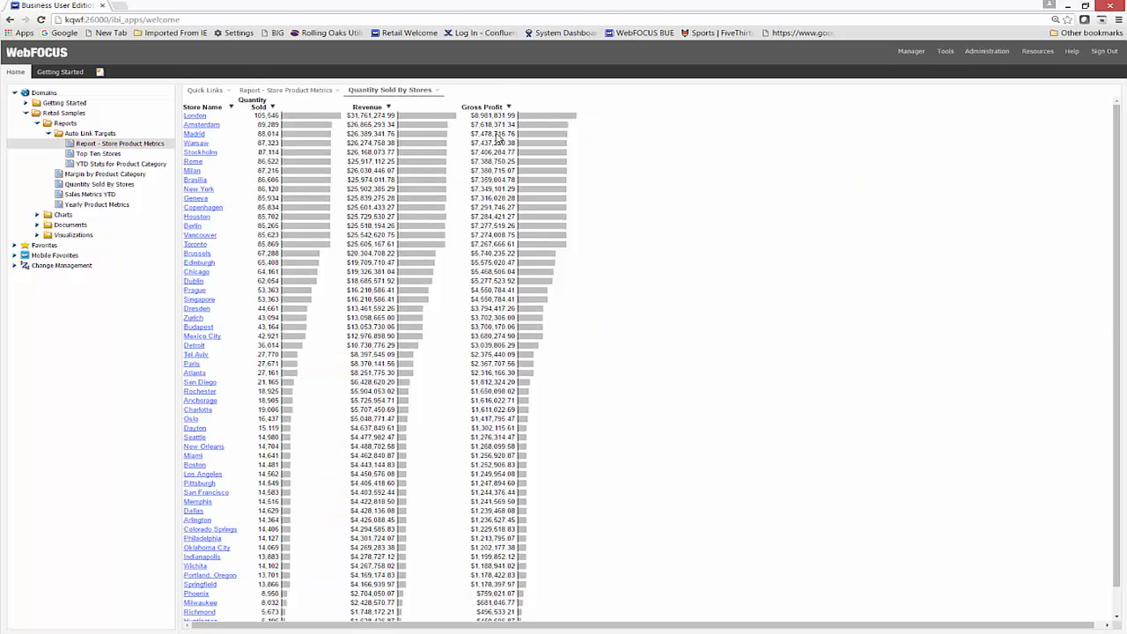
left_click(198, 130)
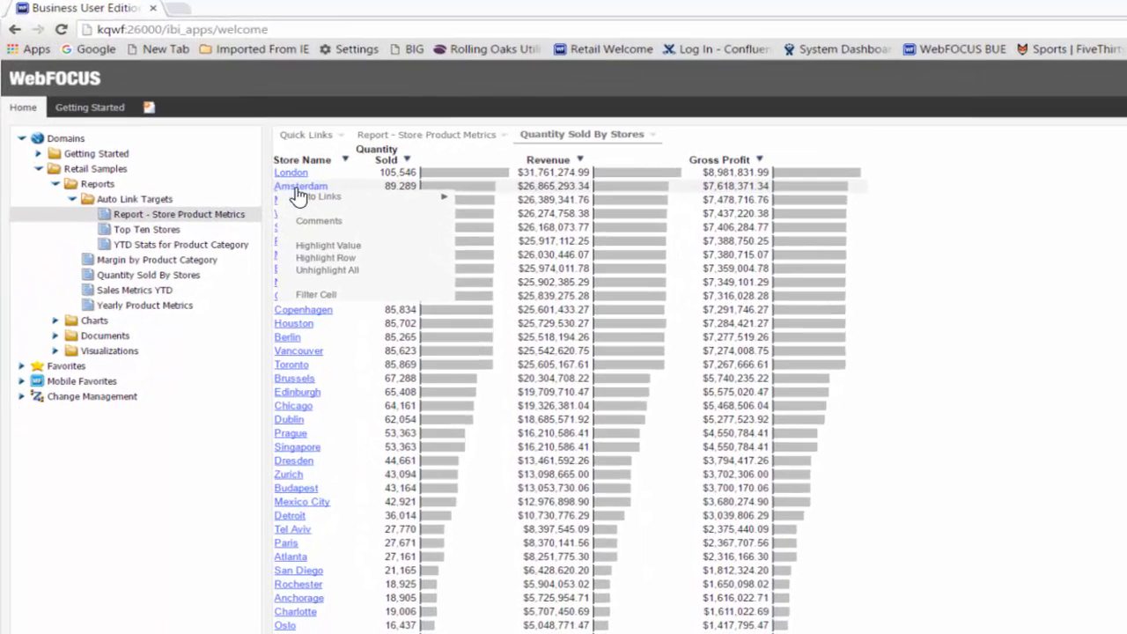
mouse_move(211, 134)
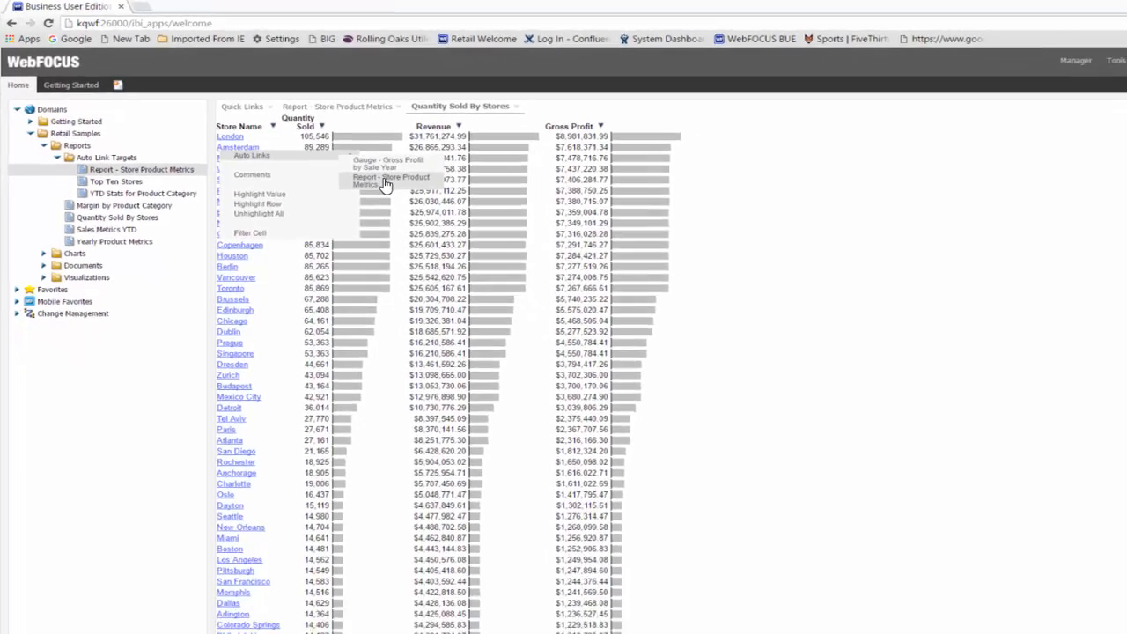
left_click(485, 231)
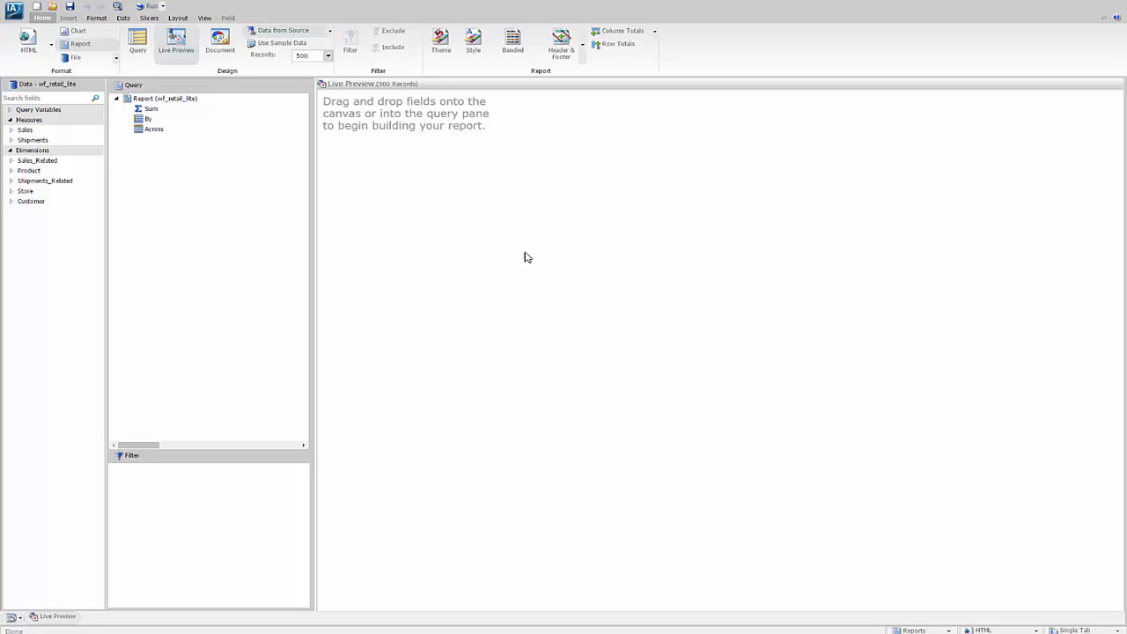
- Add the Sales measures Revenue, Quantity,Sold, Cost of Goods and Gross Profit to the new report as Sum fields
left_click(11, 130)
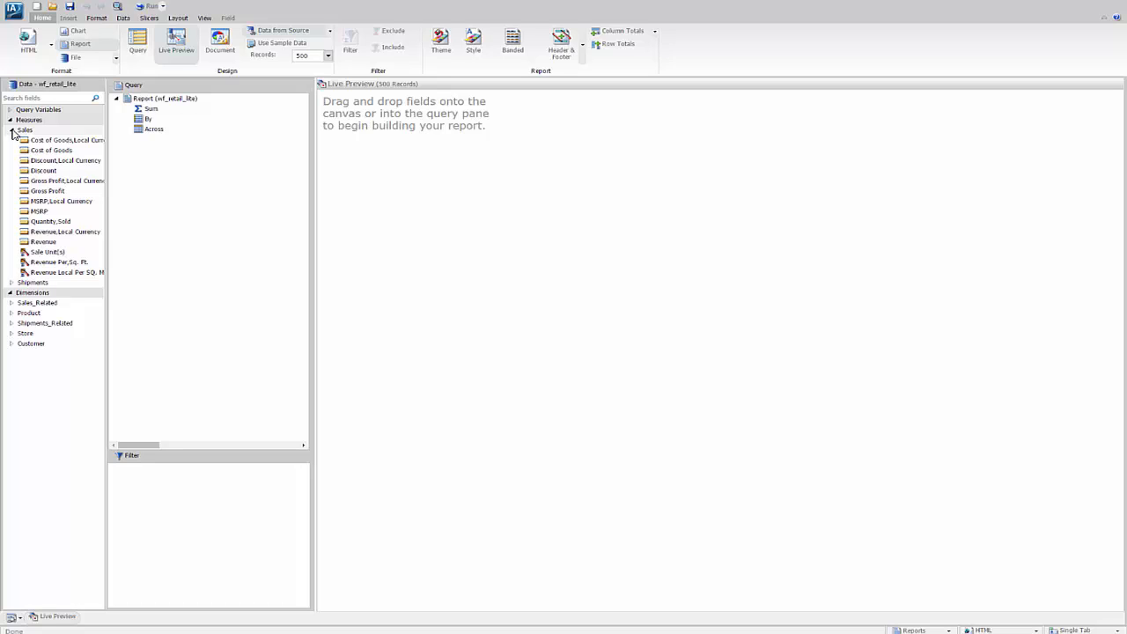
double_click(42, 242)
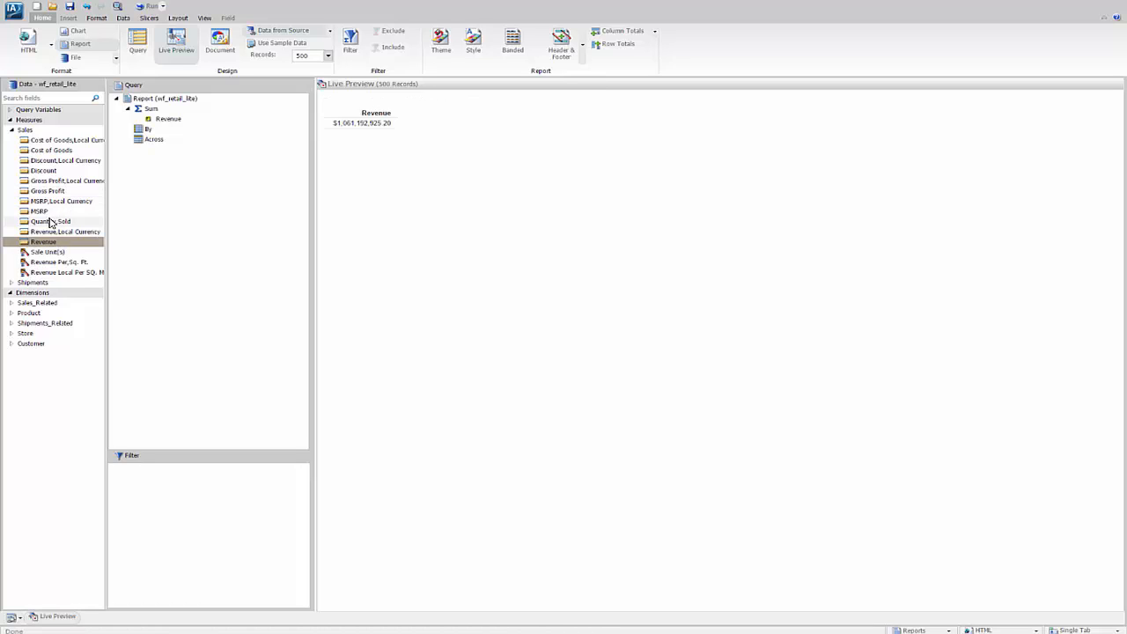
left_click(48, 223)
double_click(49, 222)
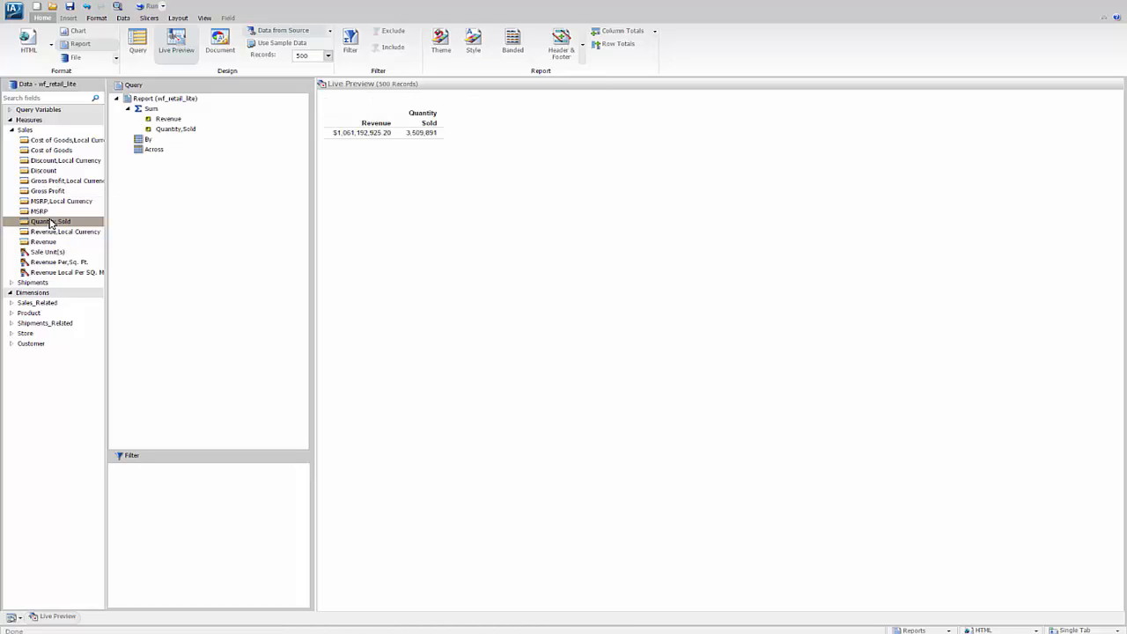
left_click(70, 151)
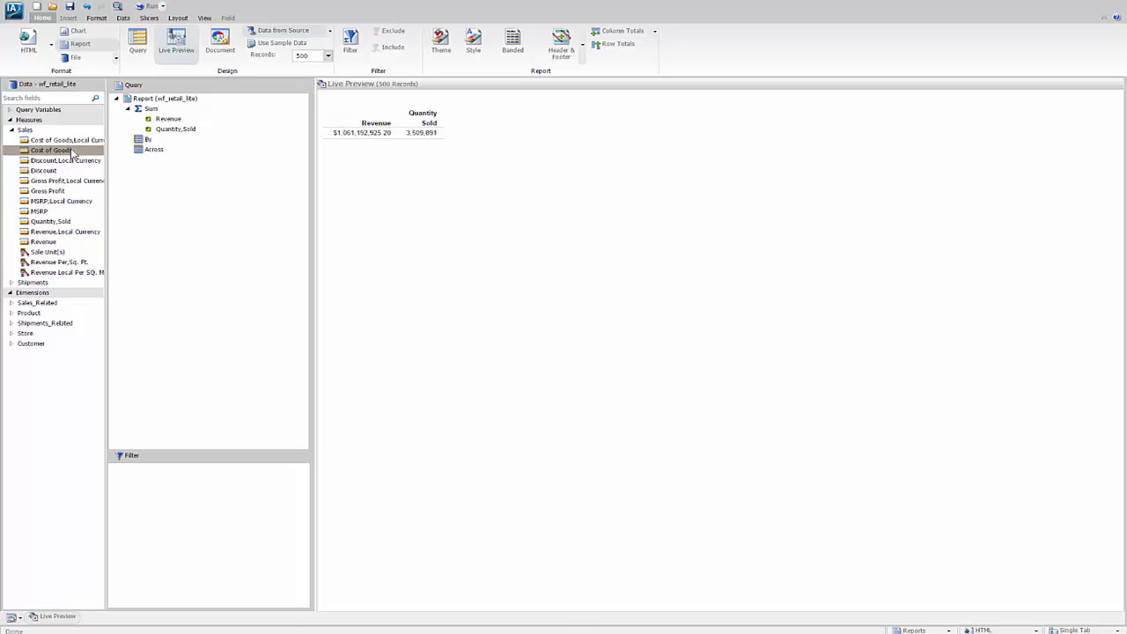
double_click(73, 152)
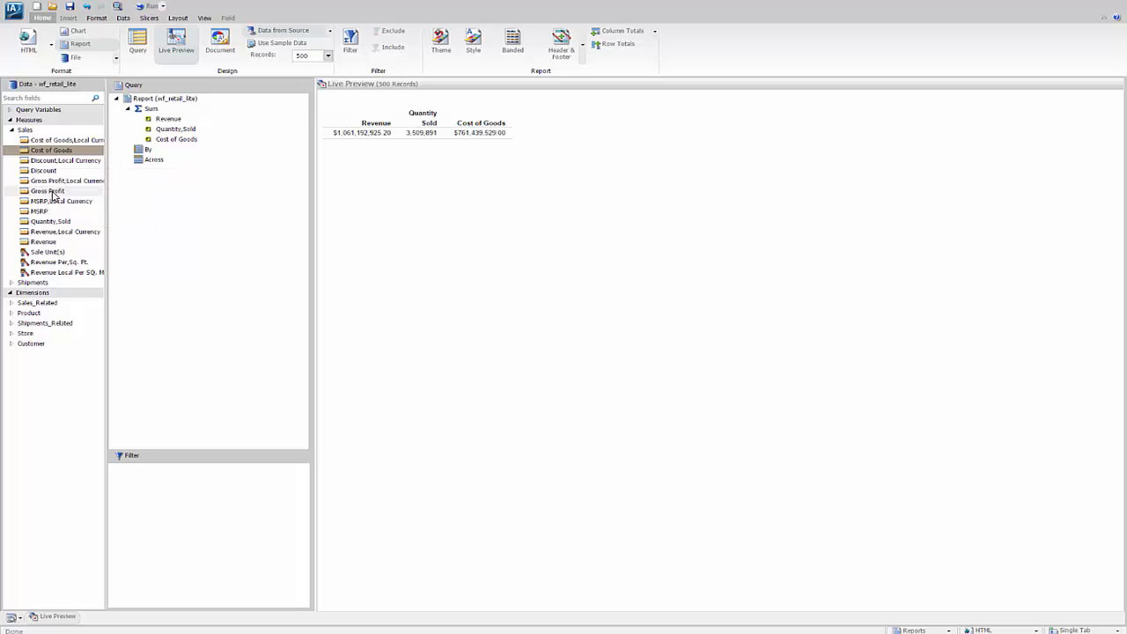
left_click(50, 193)
double_click(50, 193)
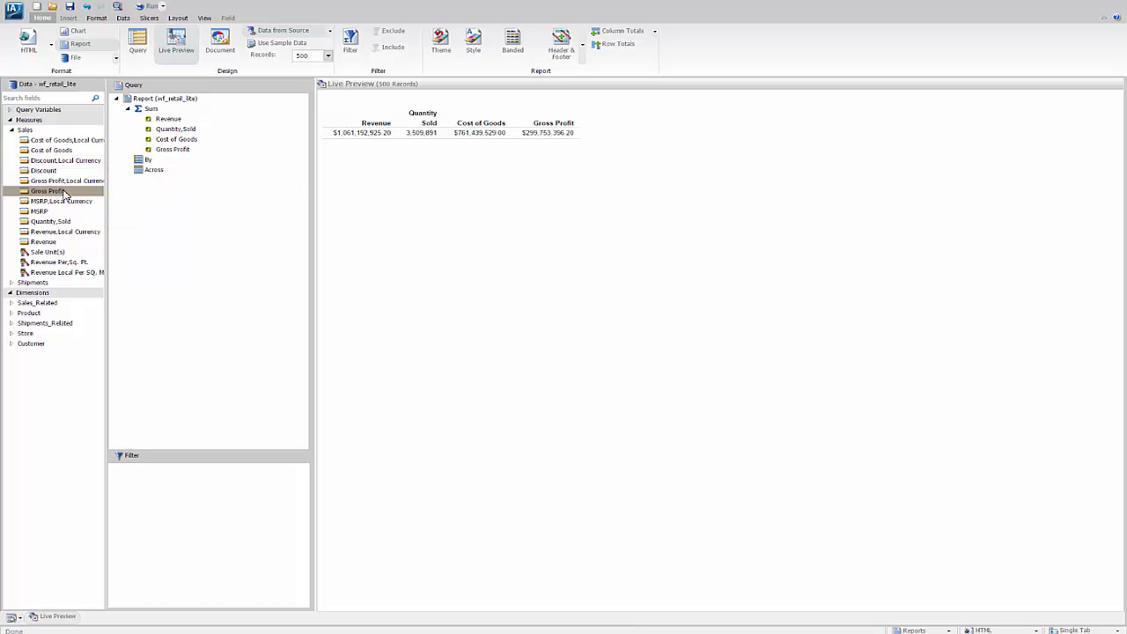
- Start a summary (COMPUTE) field and name it Margin
left_click(124, 19)
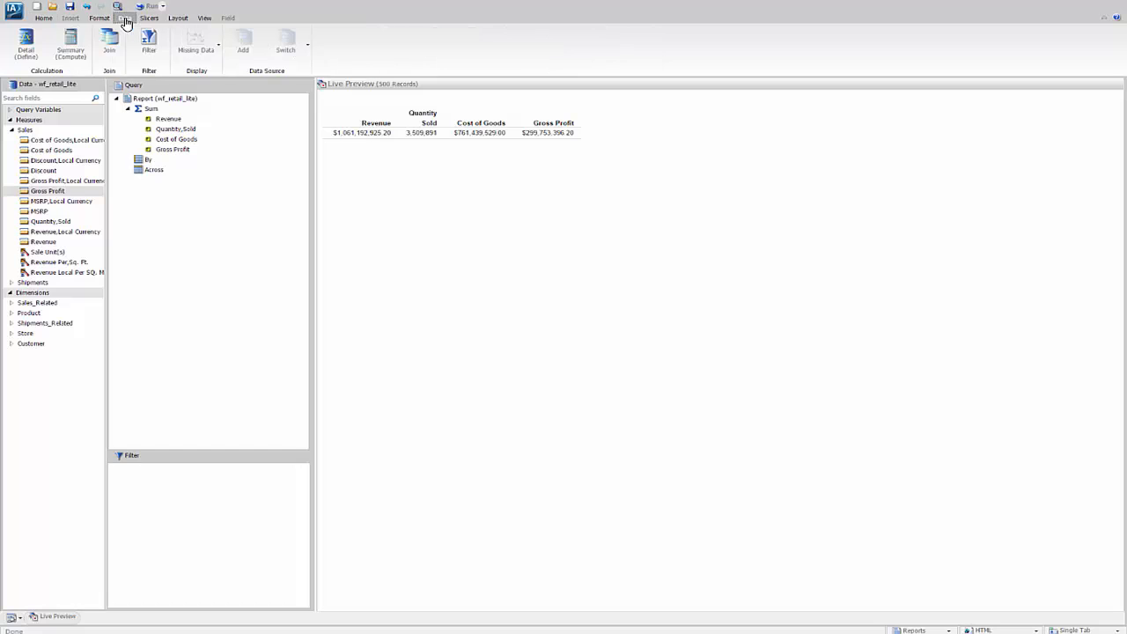
left_click(69, 44)
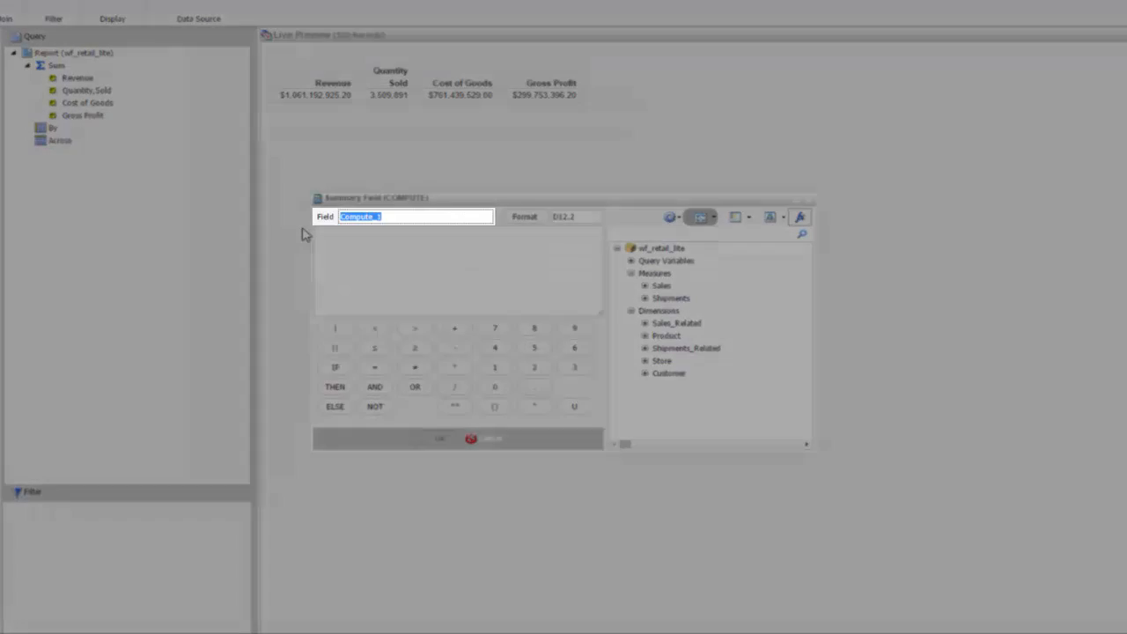
type("Margin")
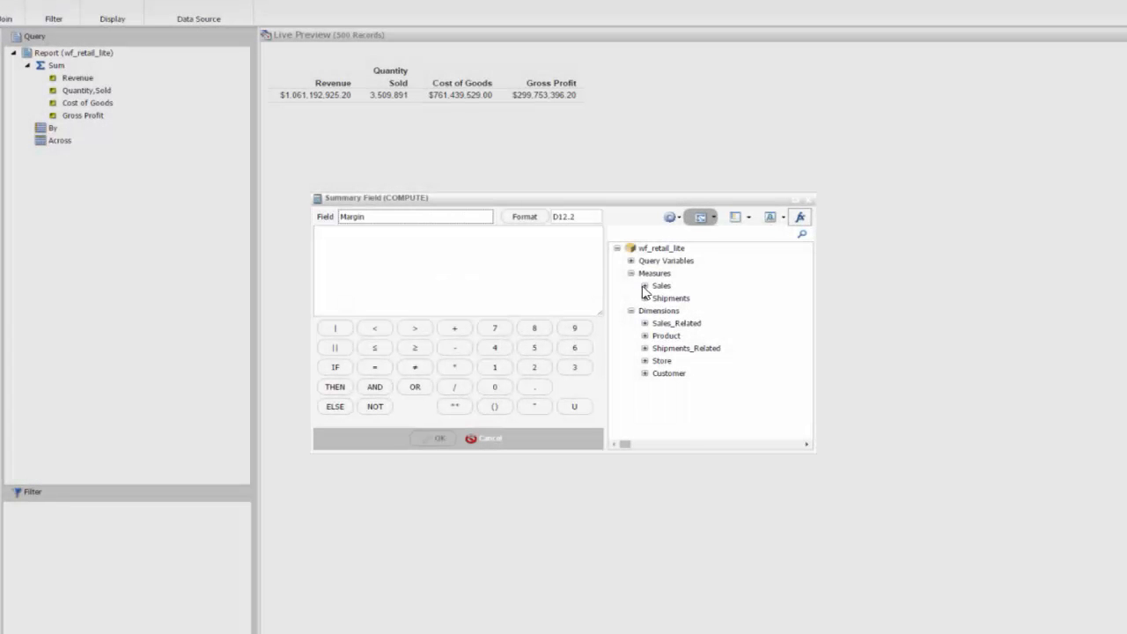
- Build the Margin expression as Gross Profit divided by Cost of Goods, enclosed in parentheses
left_click(643, 285)
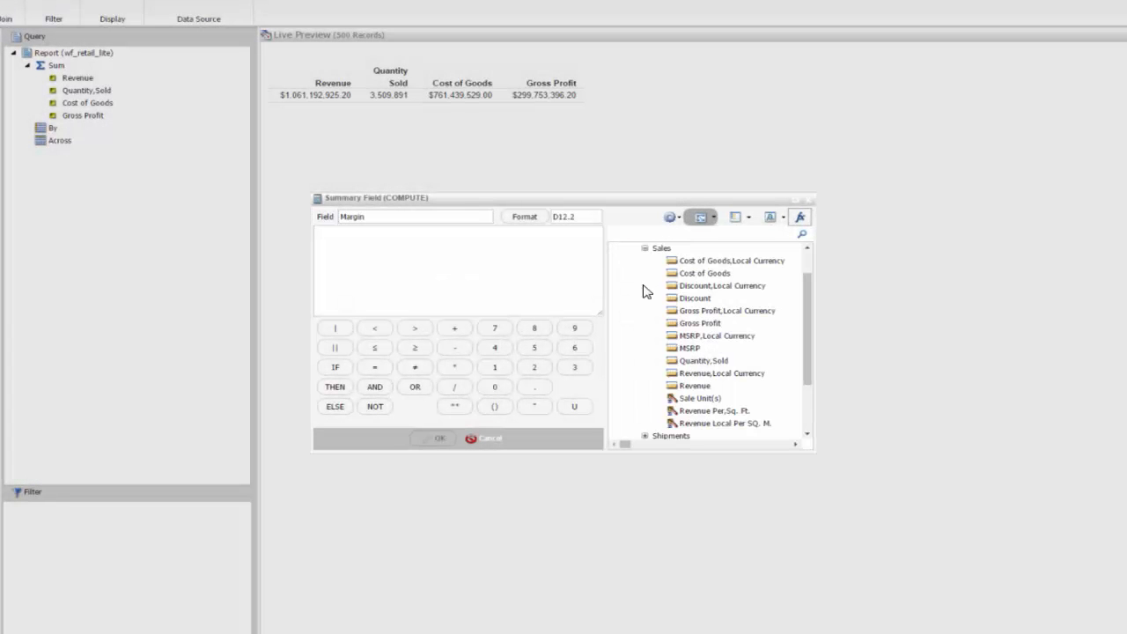
left_click(683, 324)
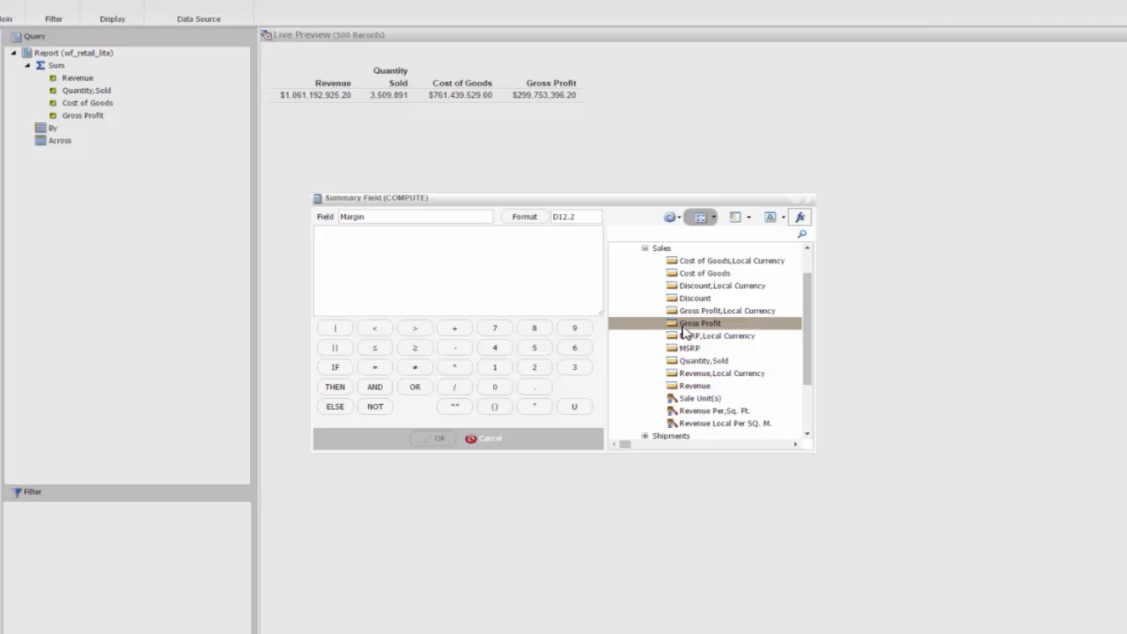
double_click(684, 326)
left_click(461, 392)
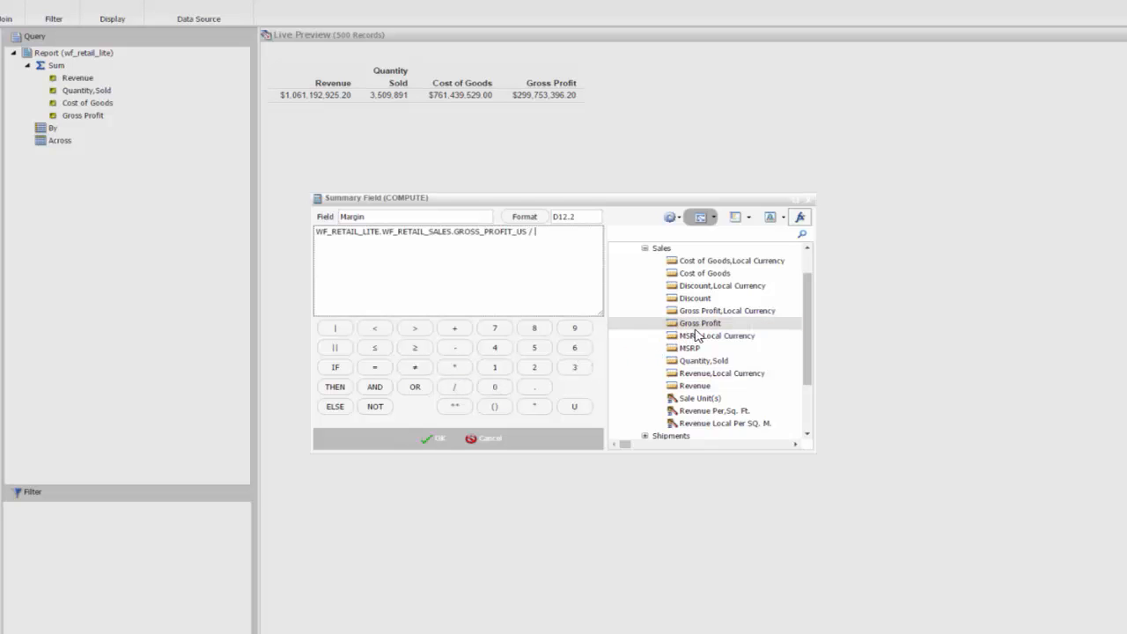
double_click(704, 277)
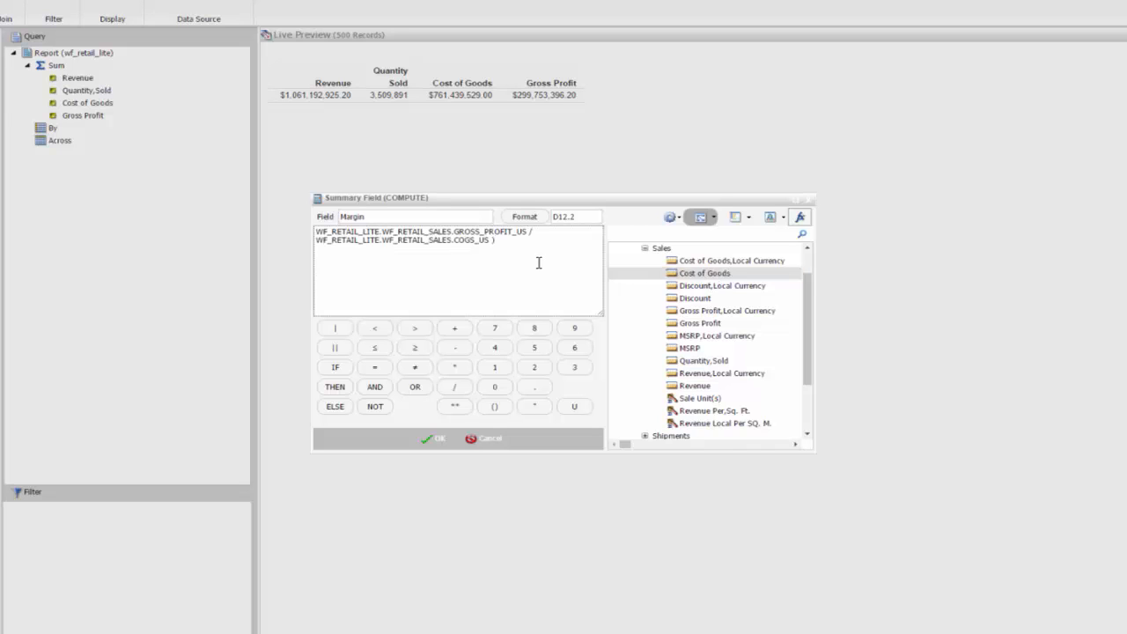
left_click(316, 232)
type("(")
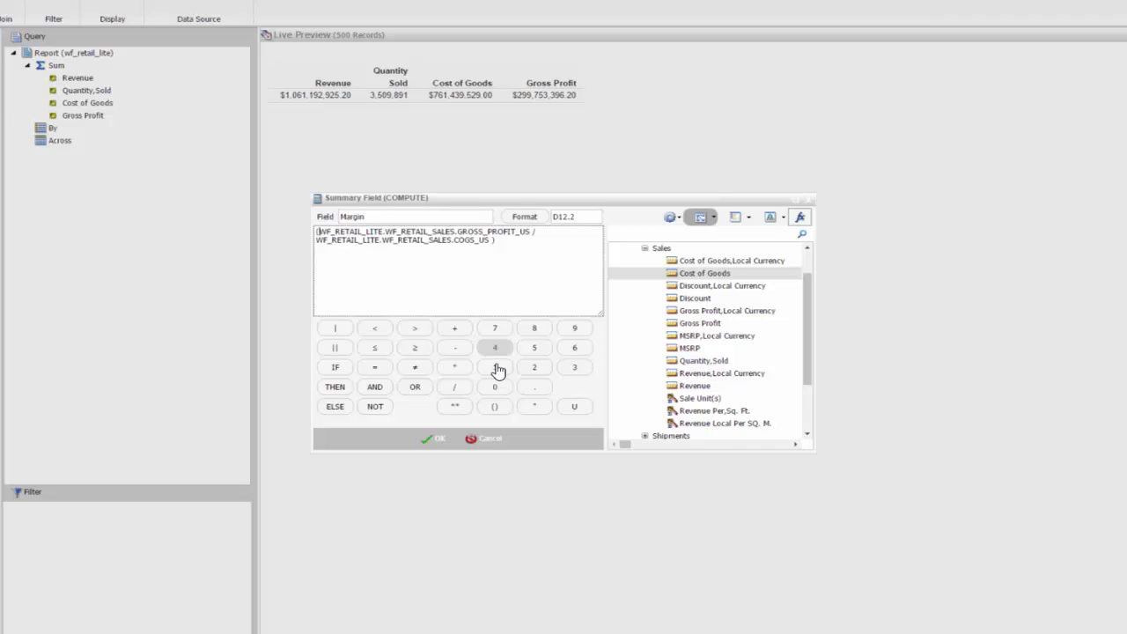
- Multiply the Margin expression by 100 and save the computed field to the report
left_click(454, 367)
left_click(495, 368)
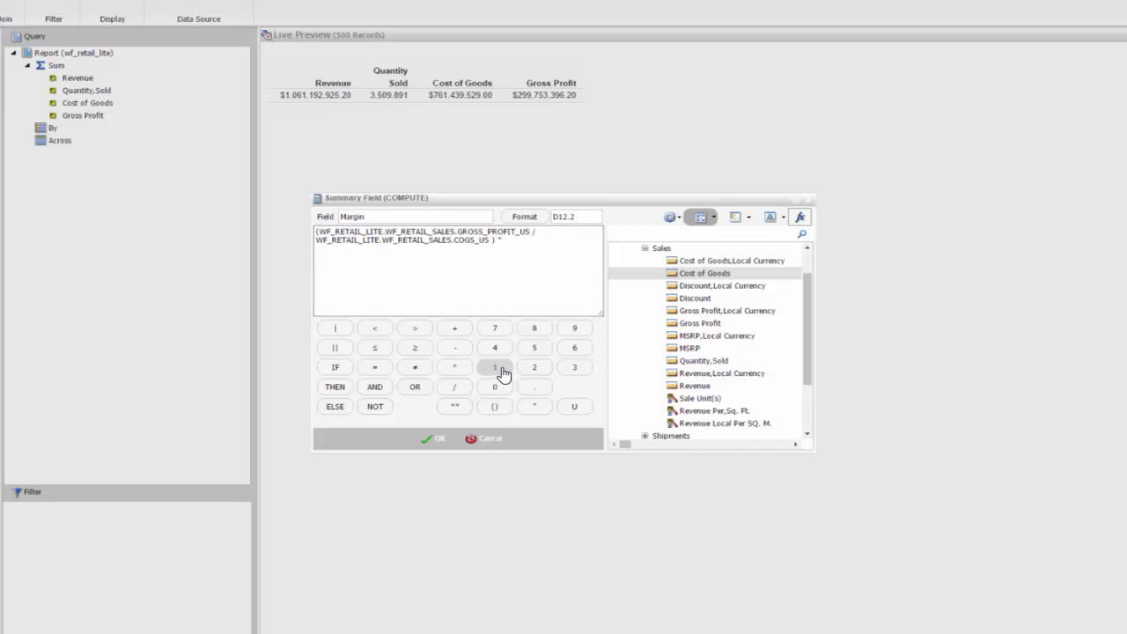
left_click(495, 389)
left_click(496, 390)
left_click(437, 440)
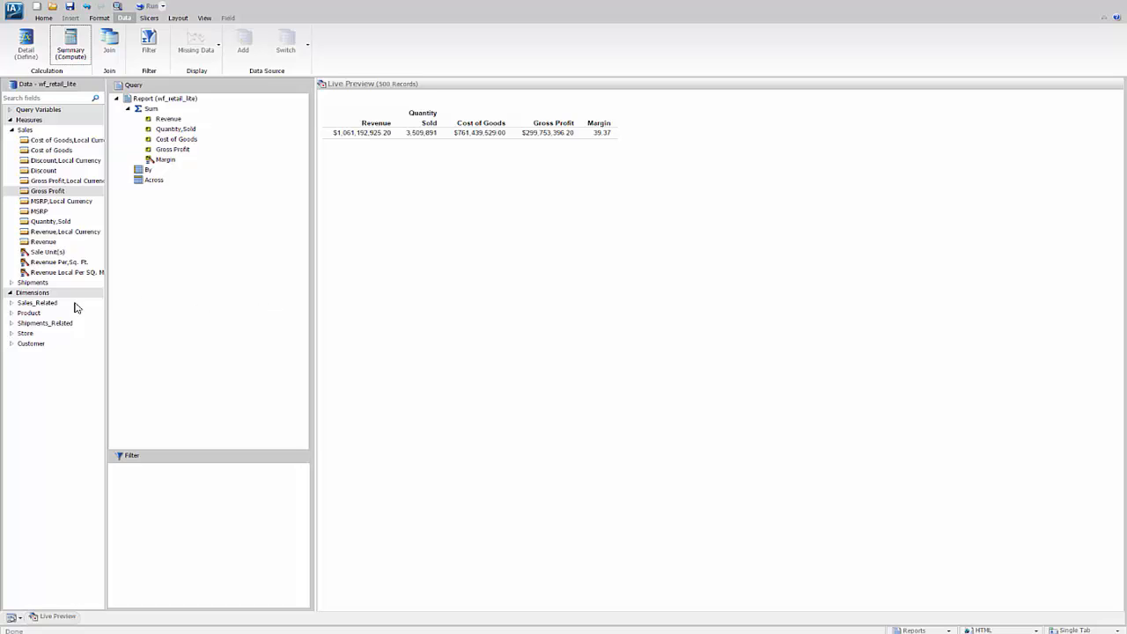
- Add Product,Subcategory and Model from the Product dimension as By sort fields
left_click(11, 313)
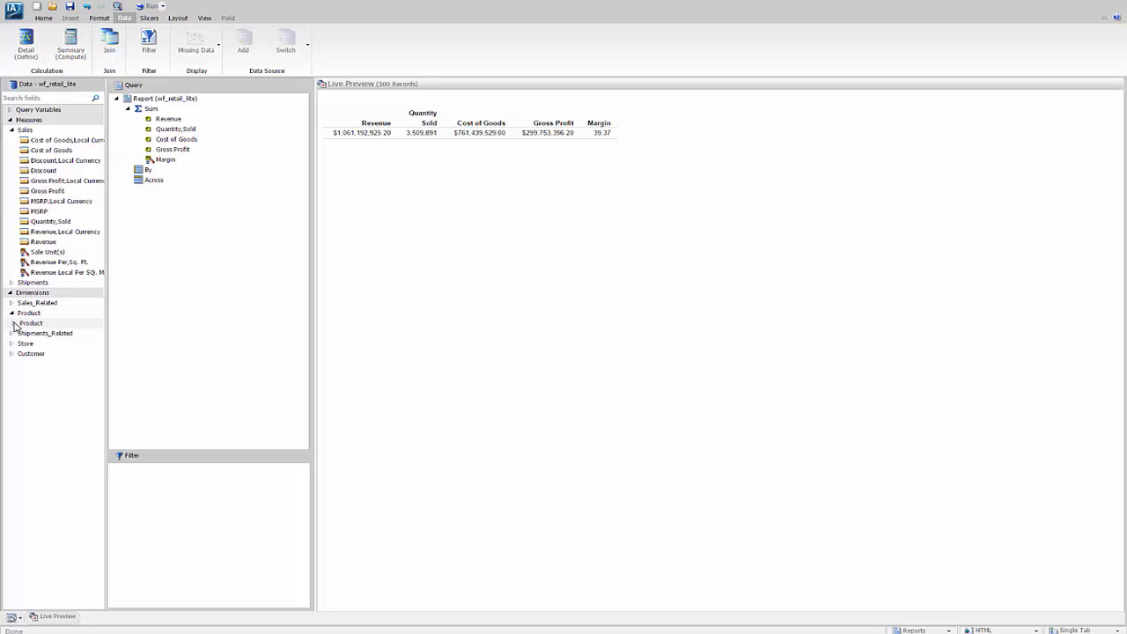
left_click(14, 324)
left_click_drag(29, 343, 137, 173)
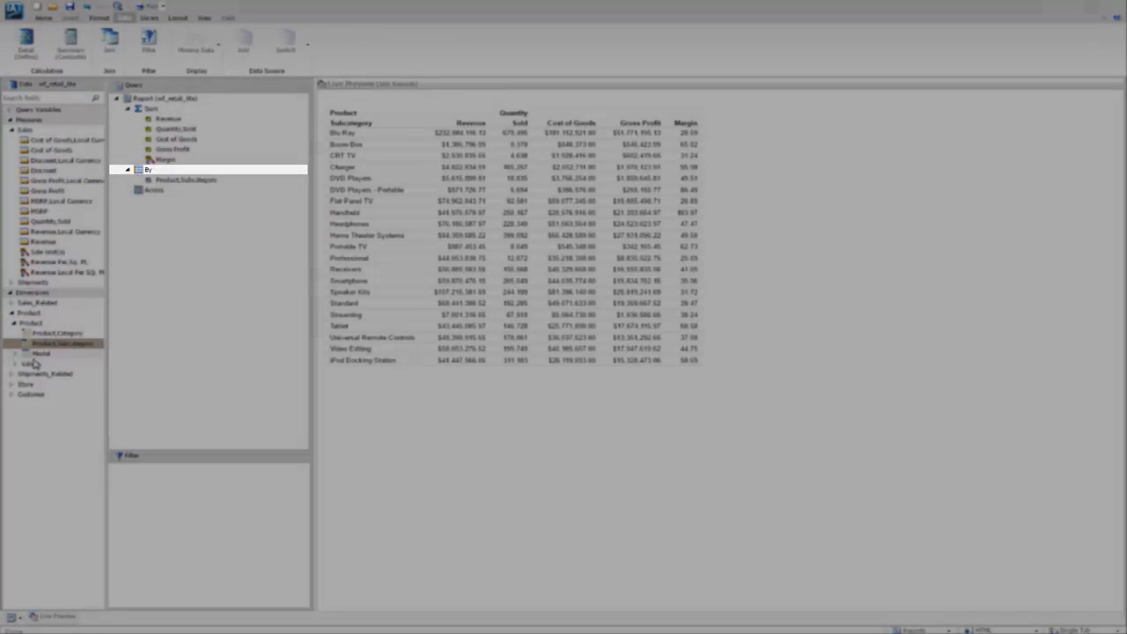
left_click_drag(31, 356, 128, 191)
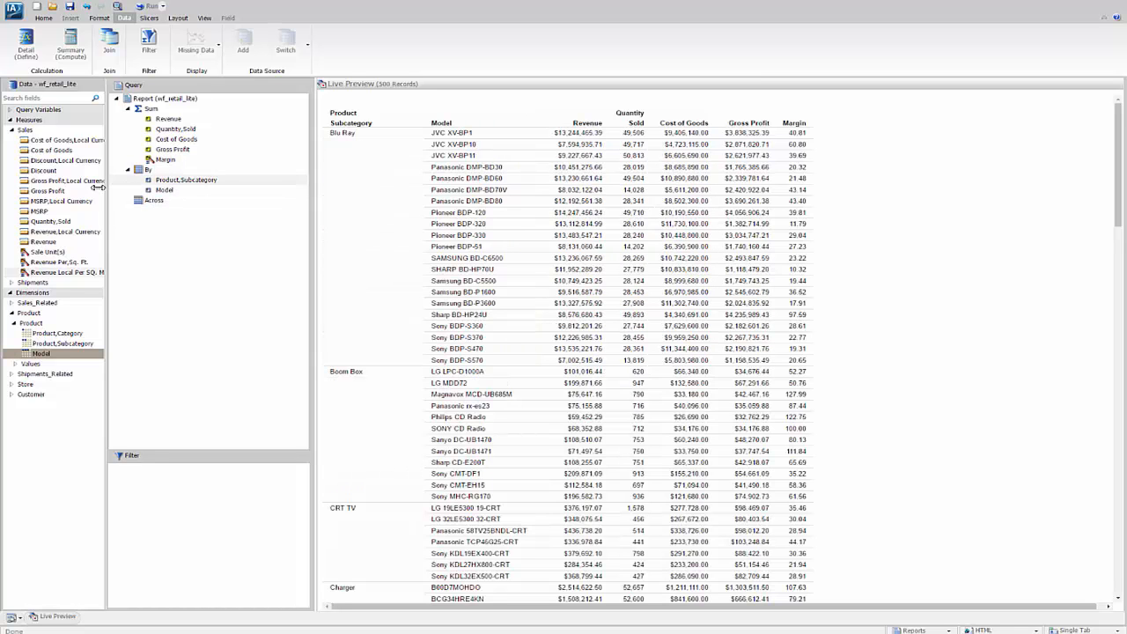
- Filter the report to Sale,Year equal to 2015 or 2016 and add Sale,Year as the Across field
left_click(11, 303)
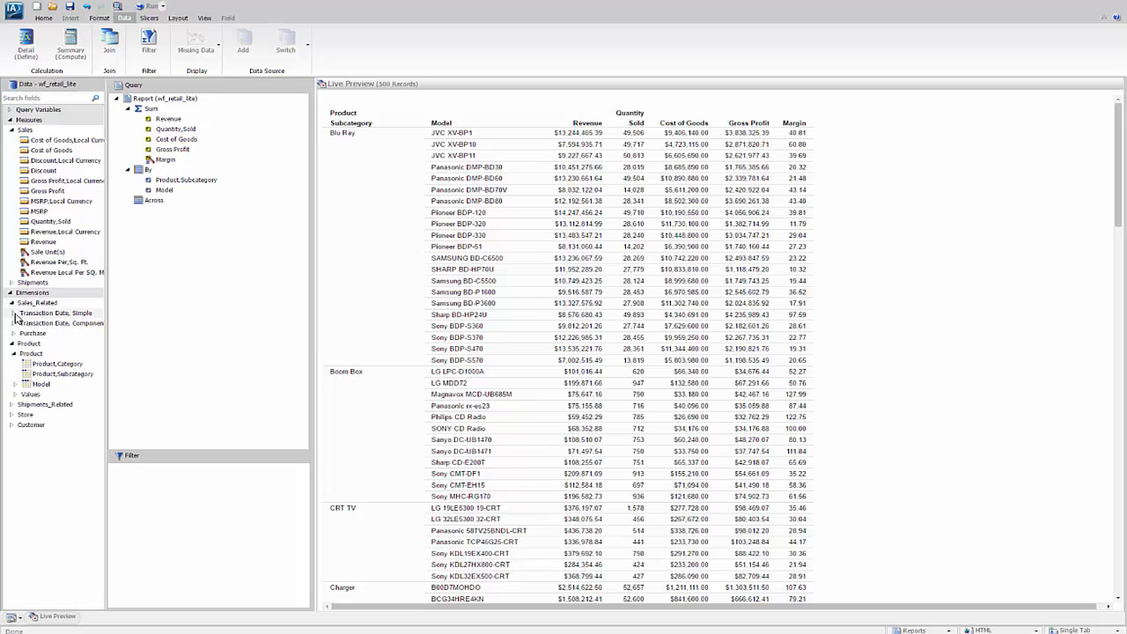
left_click(14, 313)
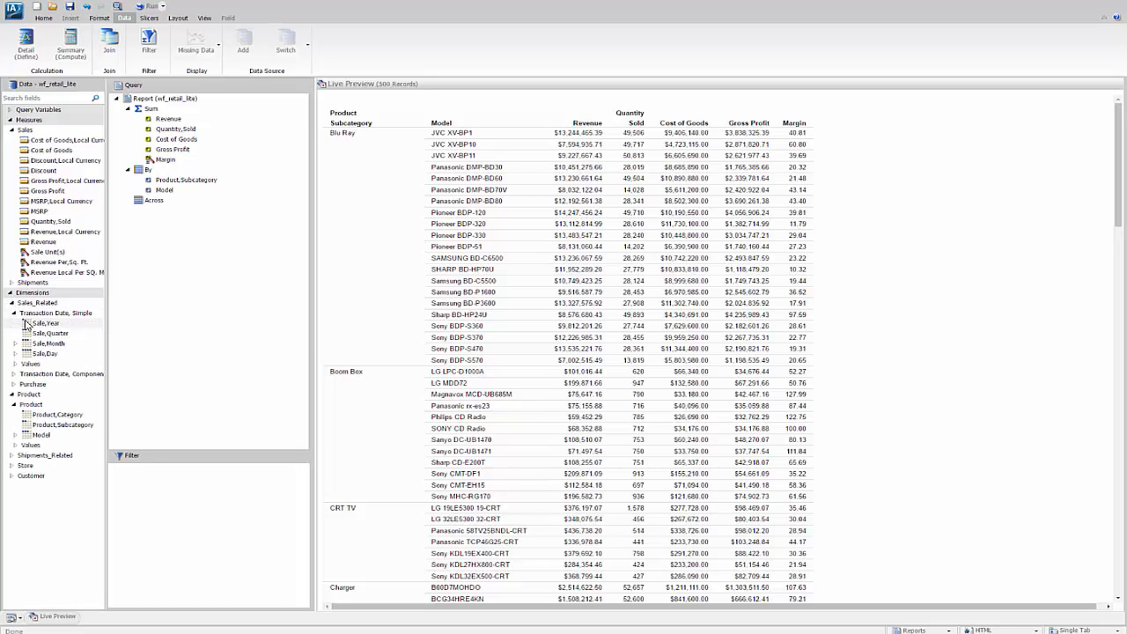
left_click_drag(29, 325, 128, 497)
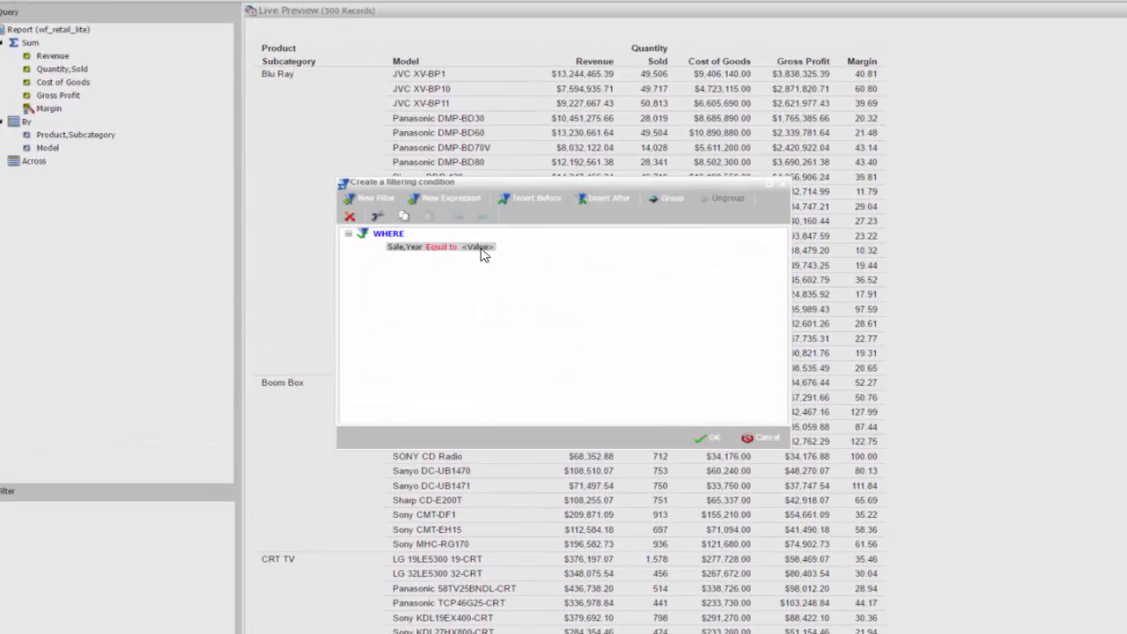
left_click(480, 249)
left_click(496, 248)
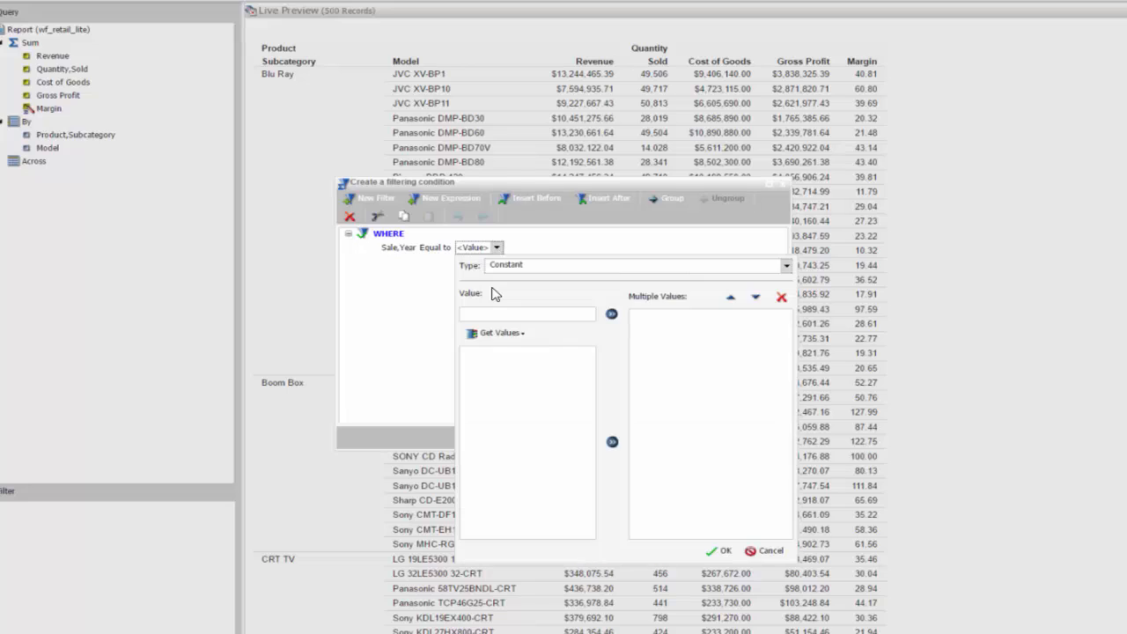
left_click(504, 333)
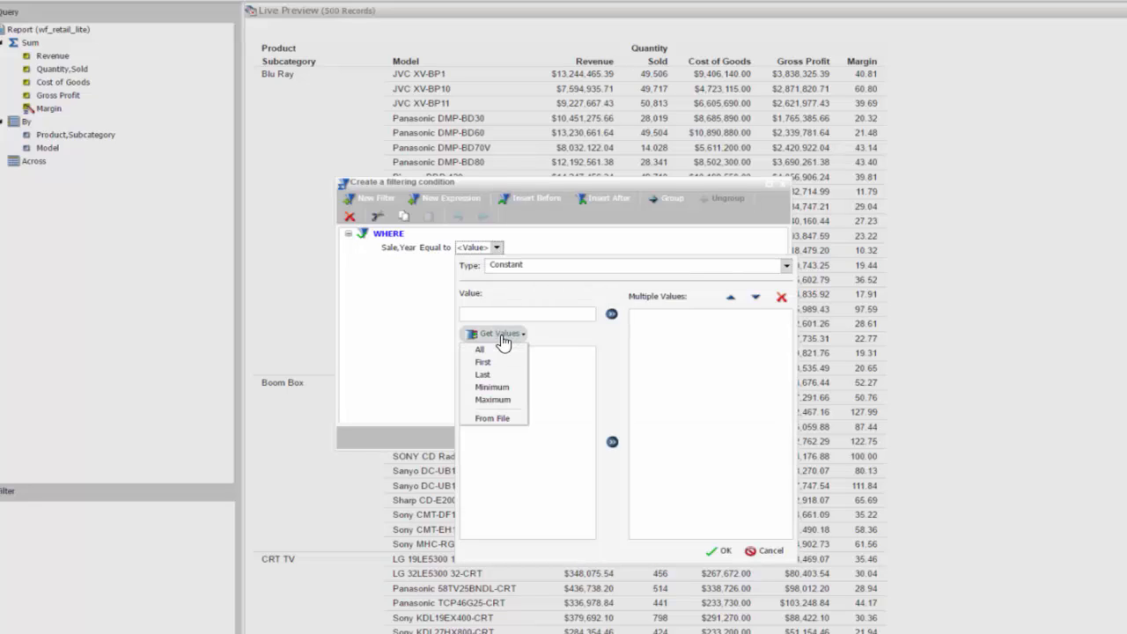
left_click(479, 350)
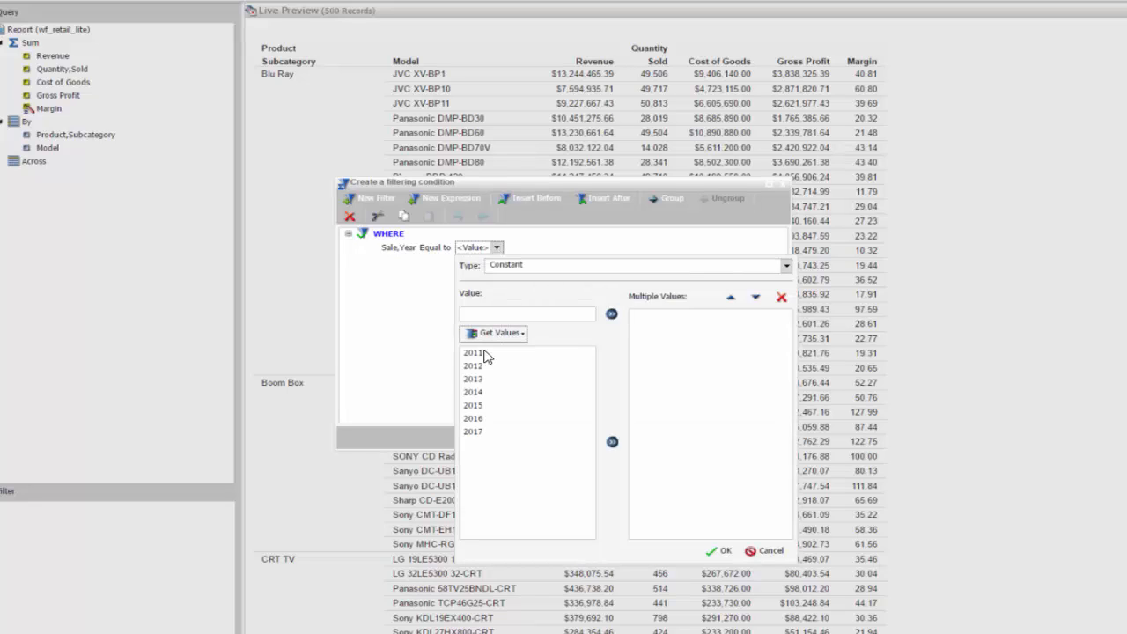
double_click(473, 407)
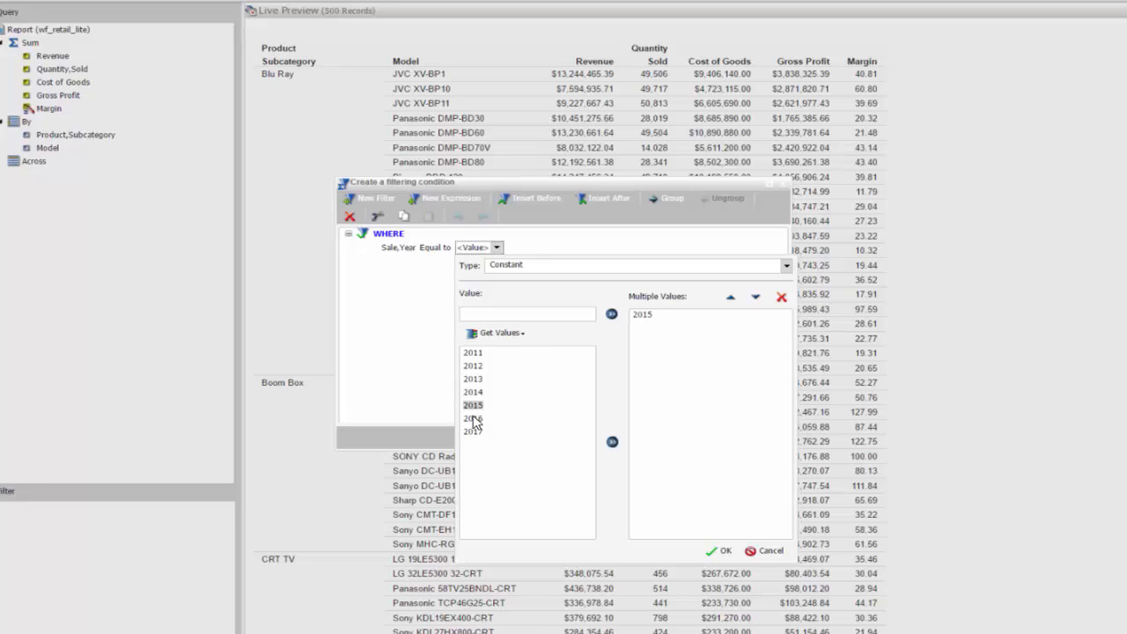
double_click(474, 419)
left_click(720, 551)
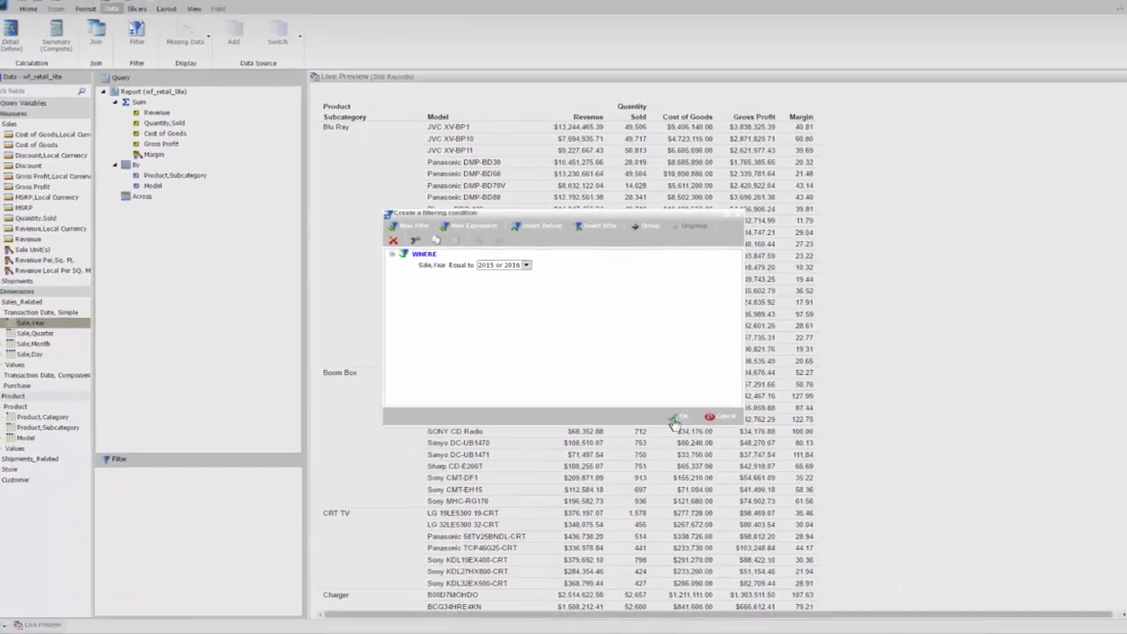
left_click(691, 433)
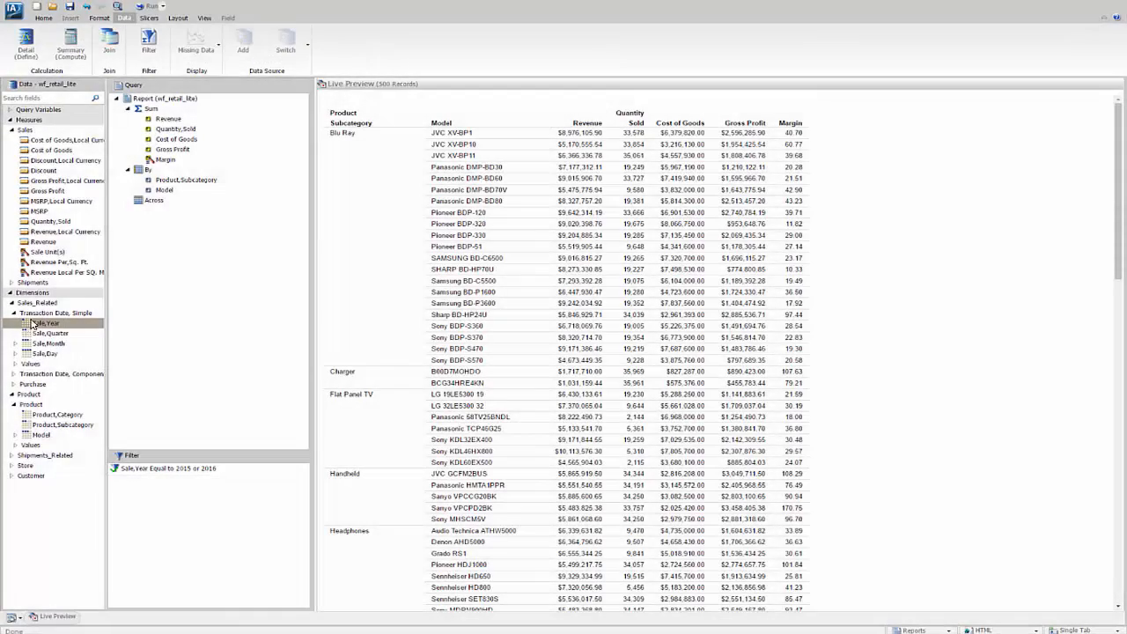
left_click_drag(31, 323, 138, 202)
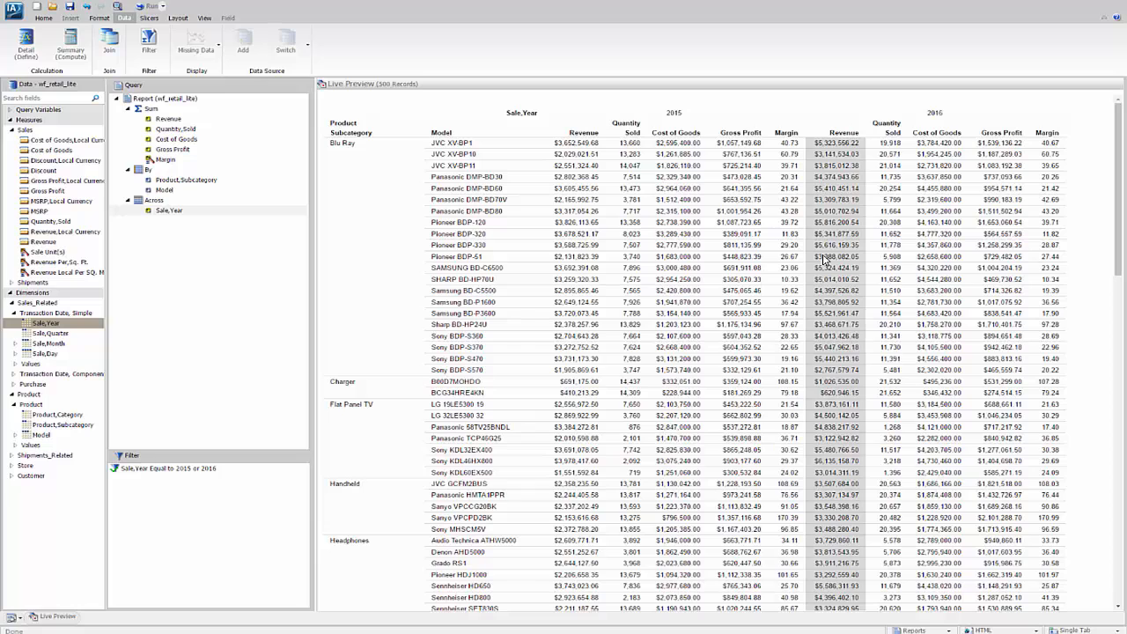
- Add recomputed subtotals to the report at each Product Subcategory break
left_click(347, 146)
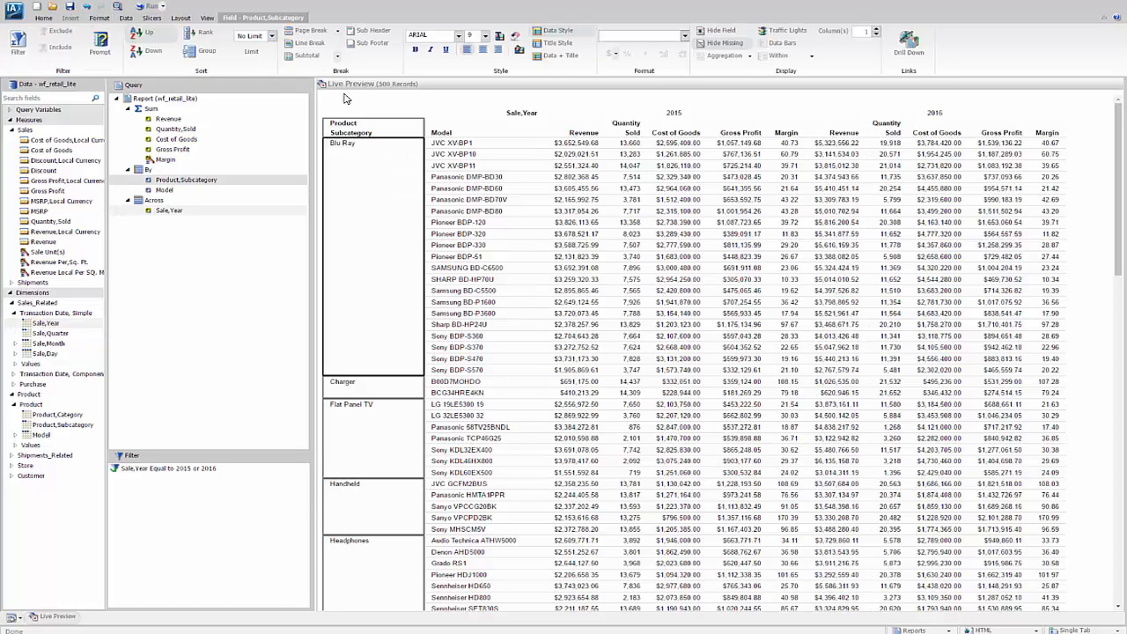
left_click(336, 55)
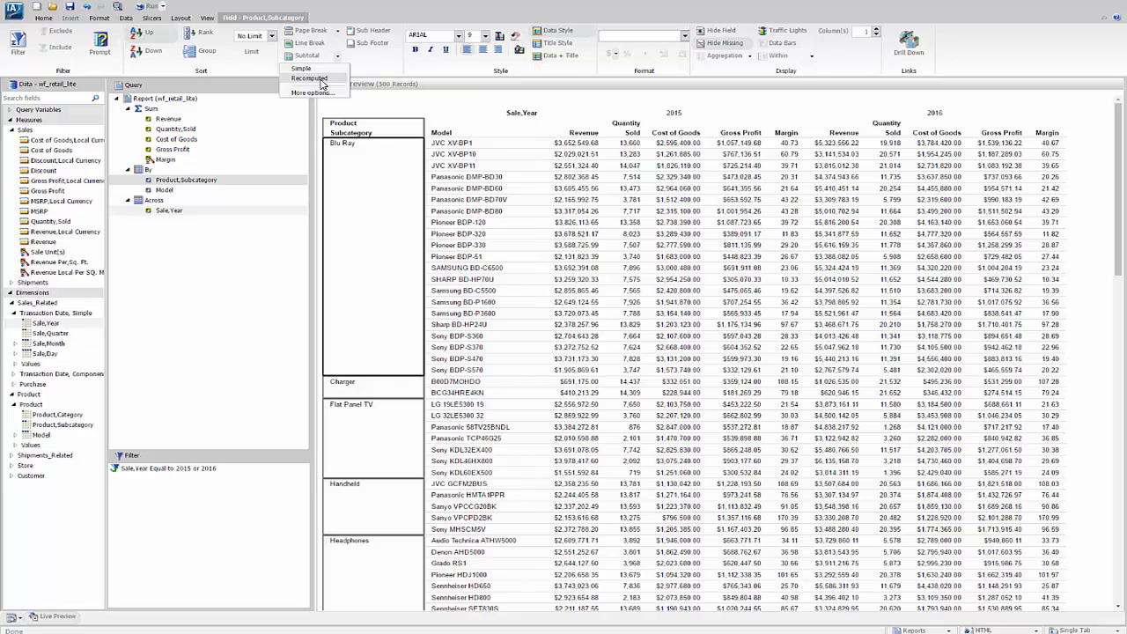
left_click(322, 83)
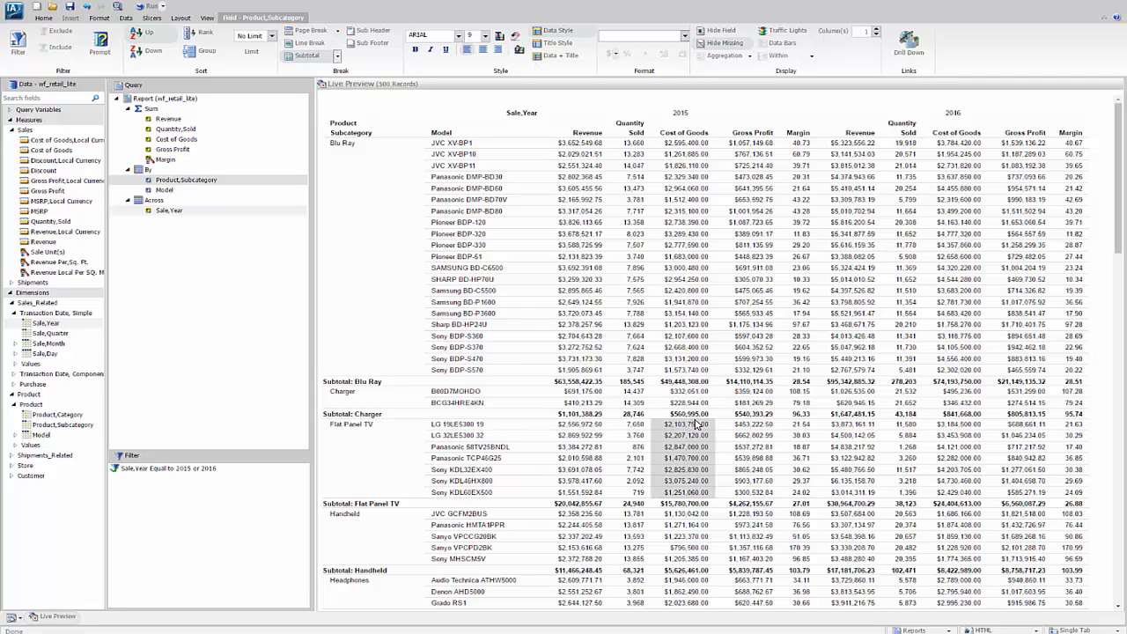
- Apply the predefined ENGreen_Light1.sty theme to the report
left_click(43, 18)
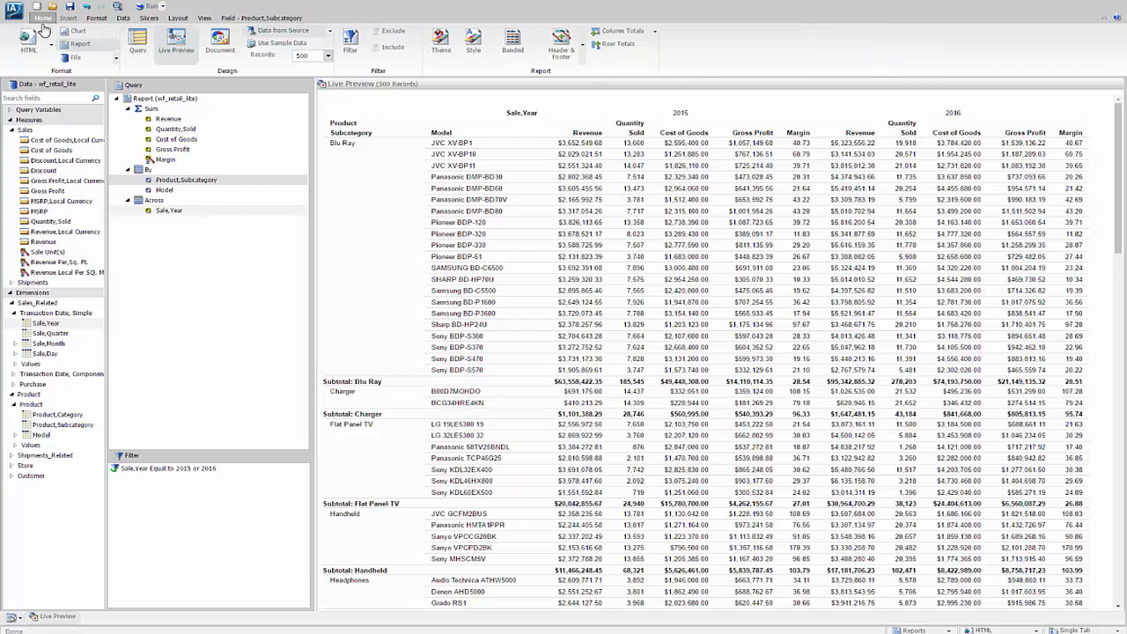
left_click(442, 41)
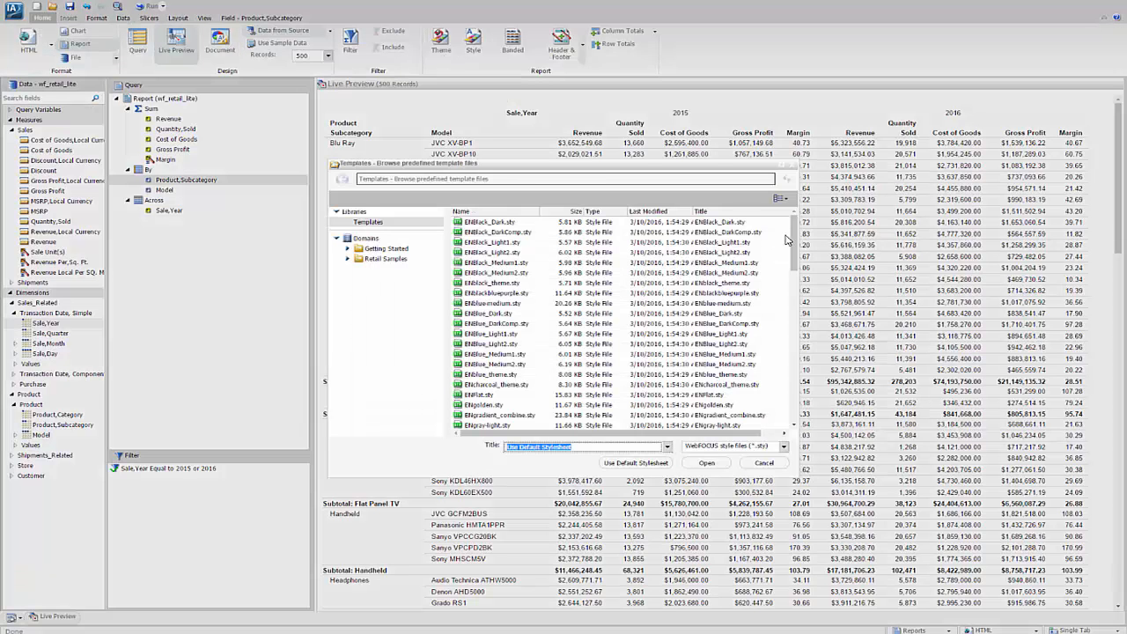
left_click_drag(794, 240, 790, 334)
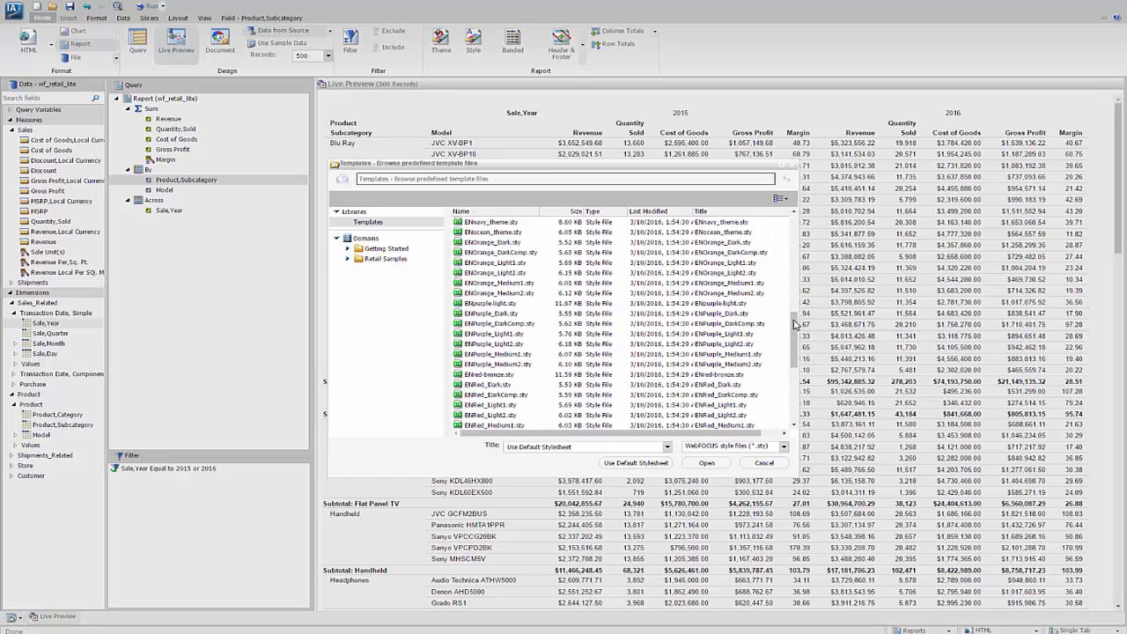
scroll(795, 322, "up", 5)
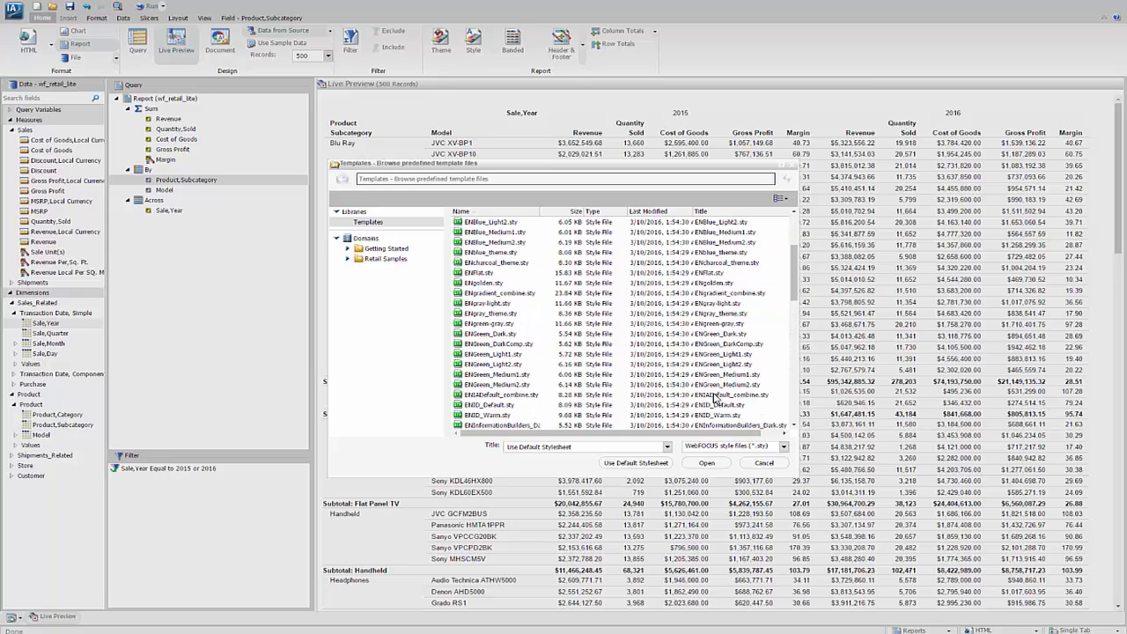
left_click(493, 357)
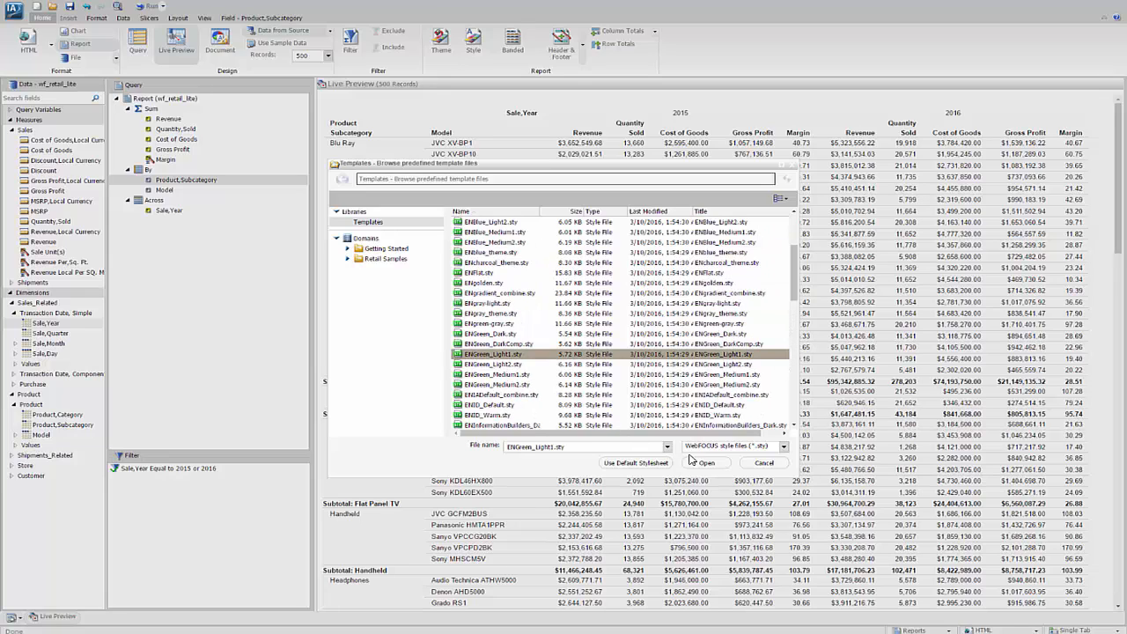
left_click(717, 467)
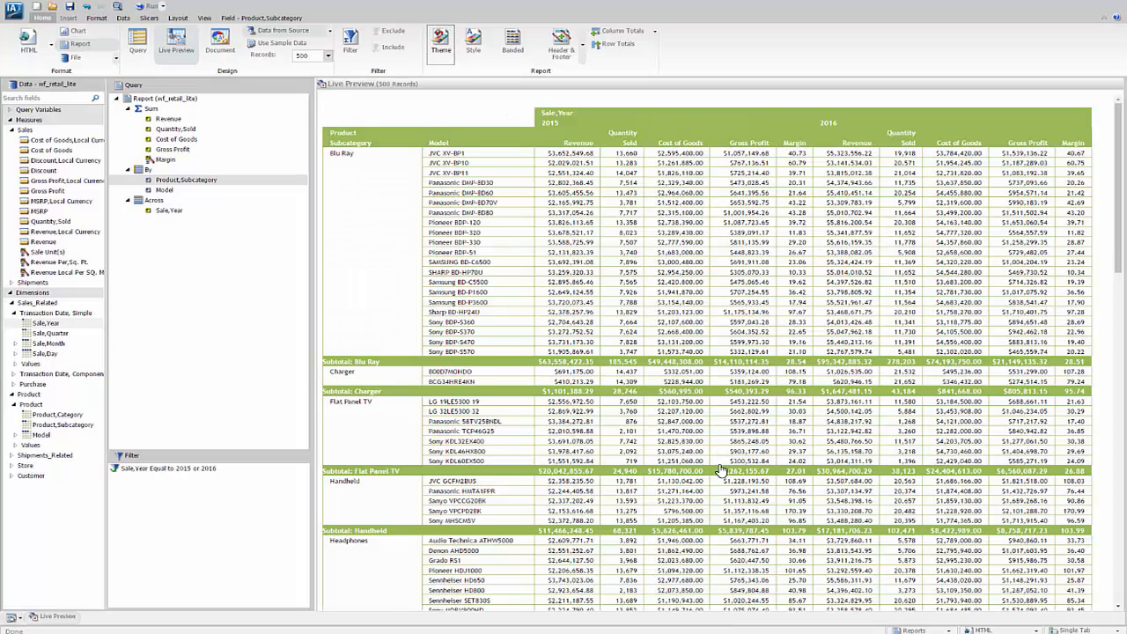
- Give the Margin column a light gray background colour with RGB 192, 192, 192
left_click(788, 155)
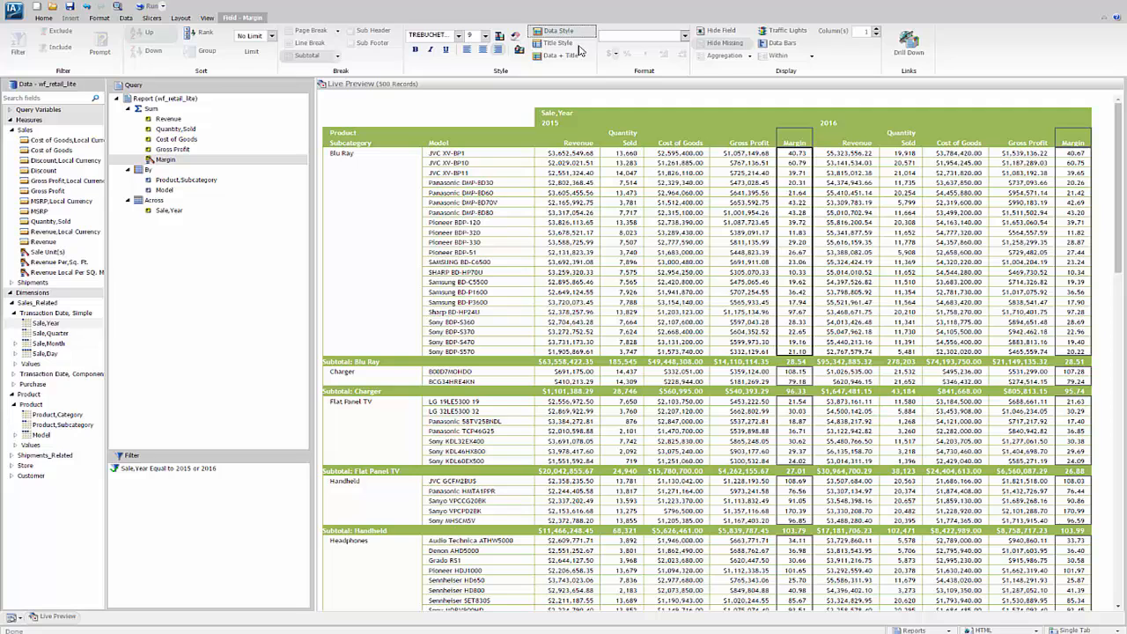
left_click(519, 51)
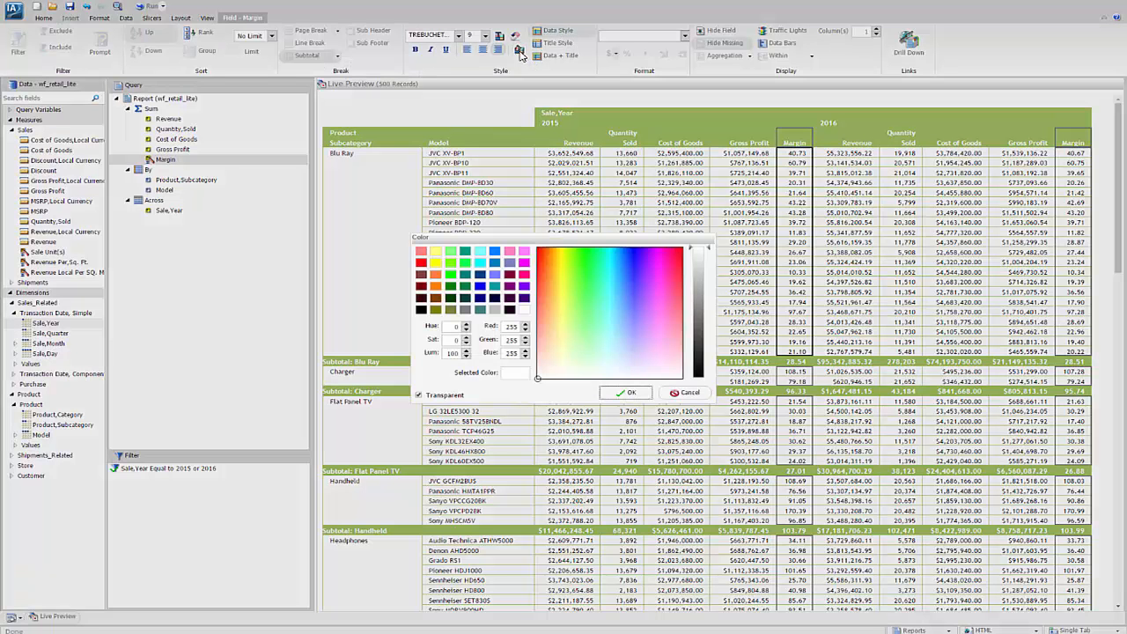
left_click(495, 309)
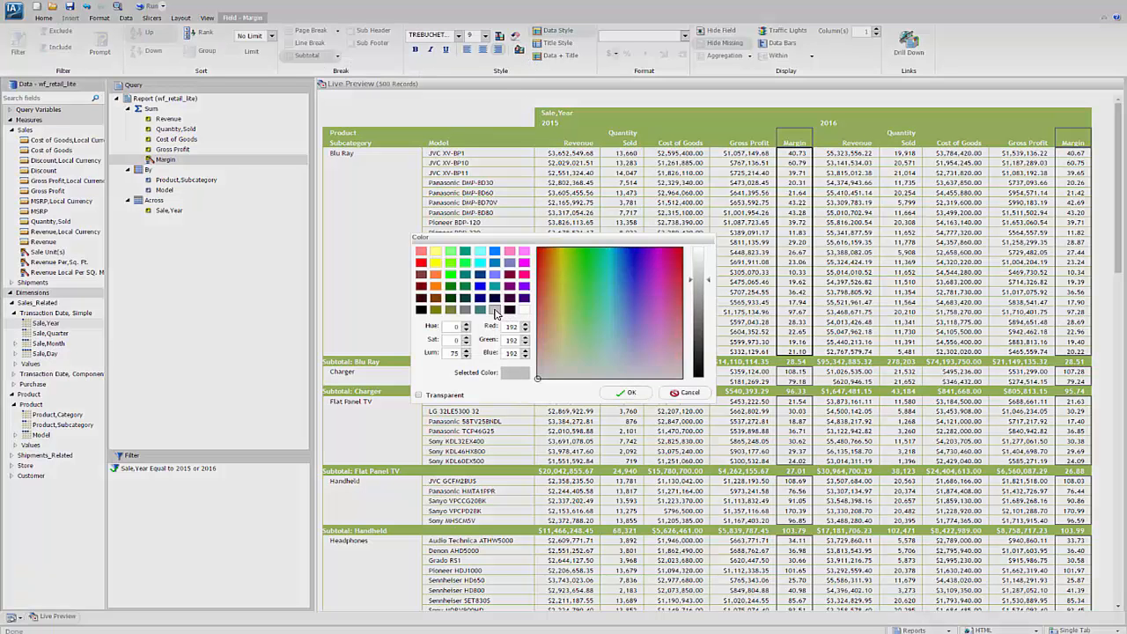
left_click(631, 396)
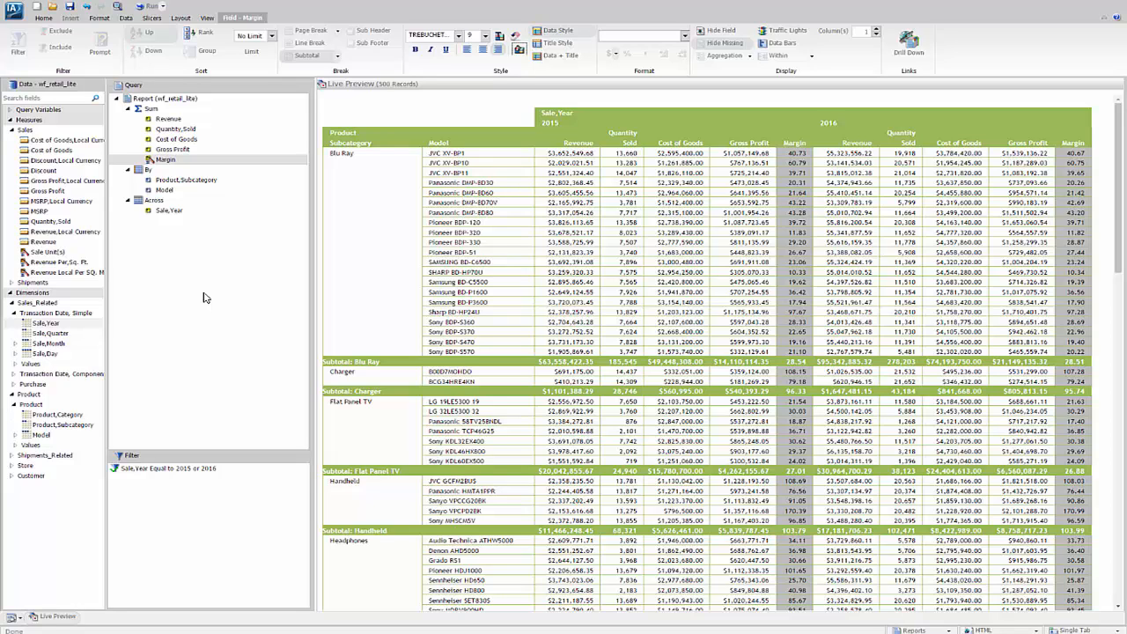
- Create a filter condition on Store Name from the Store dimension
left_click(12, 465)
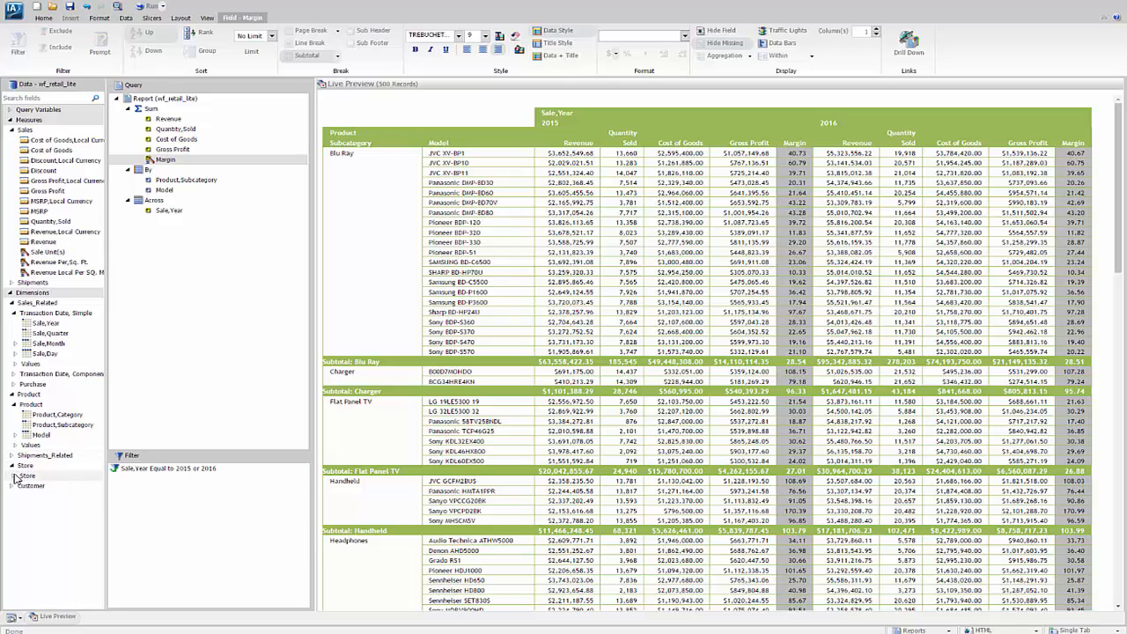
left_click(14, 475)
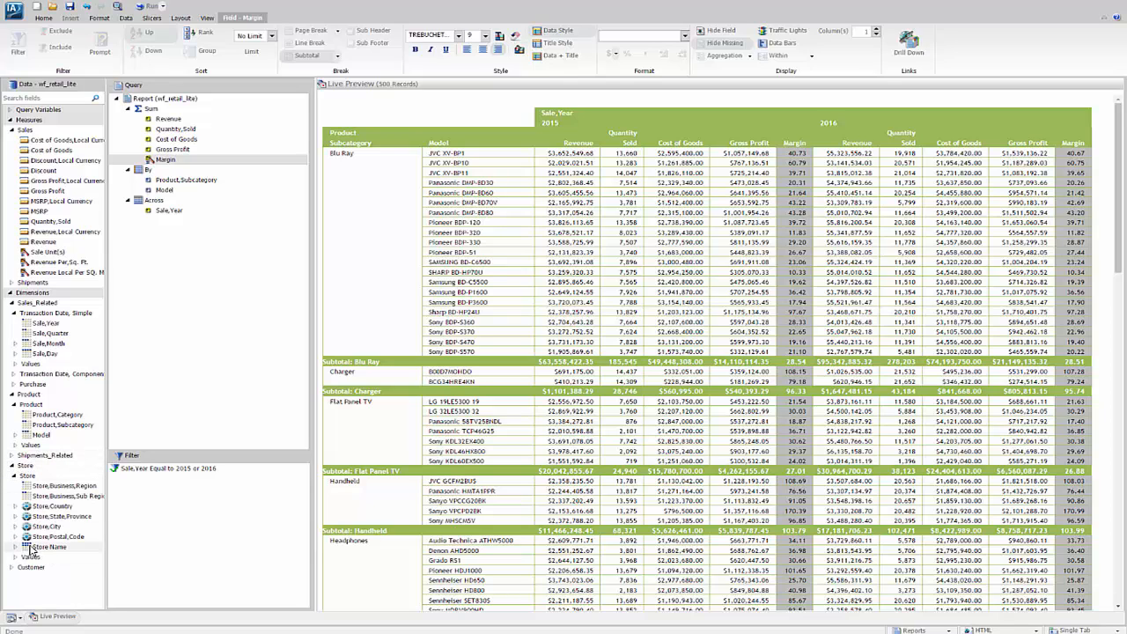
left_click_drag(50, 548, 146, 502)
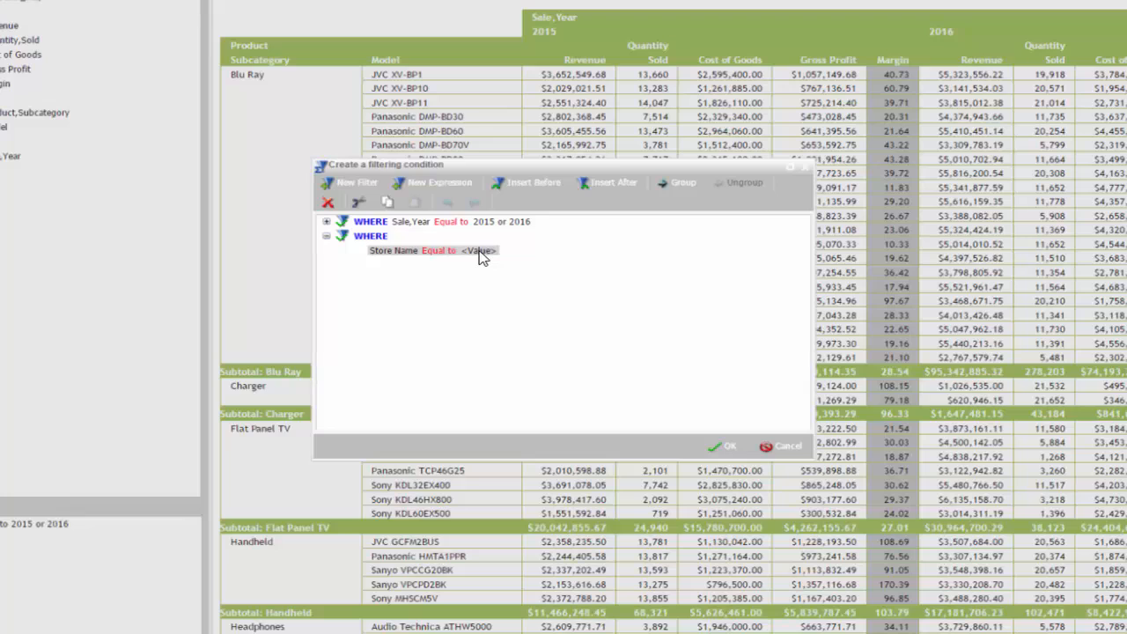
- Set the Store Name condition to equal an optional parameter and save the filter
left_click(481, 254)
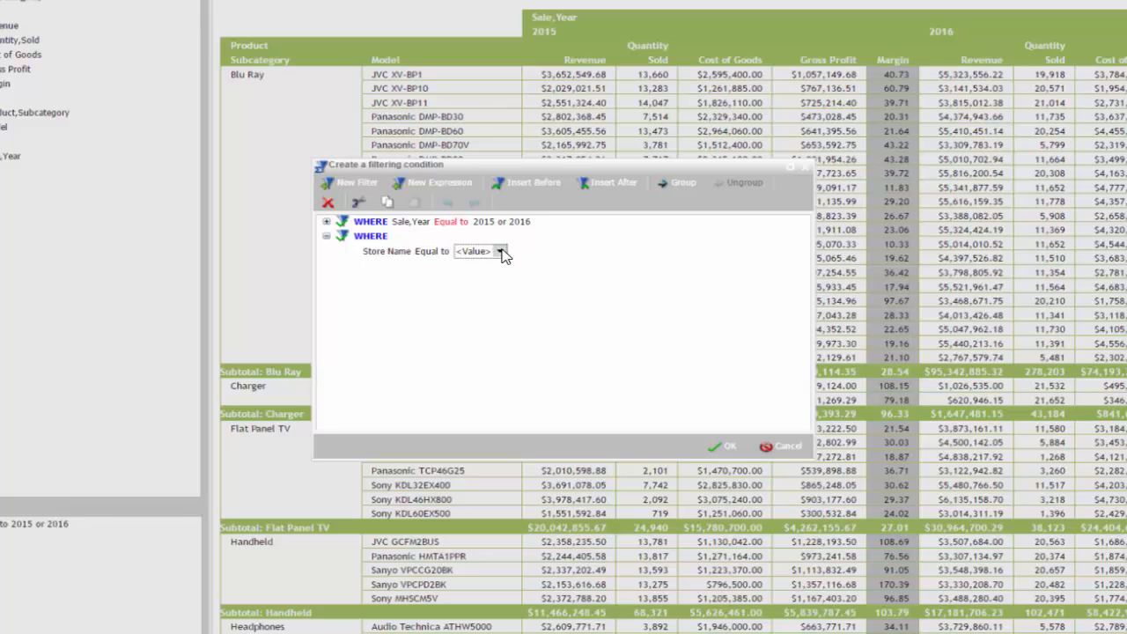
left_click(499, 252)
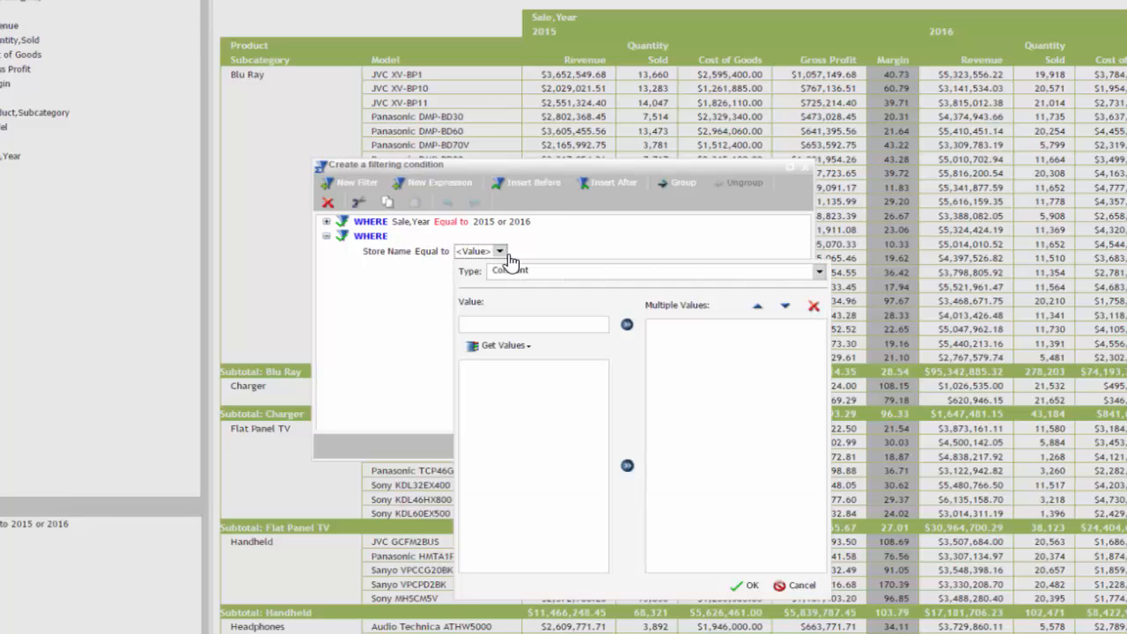
left_click(819, 272)
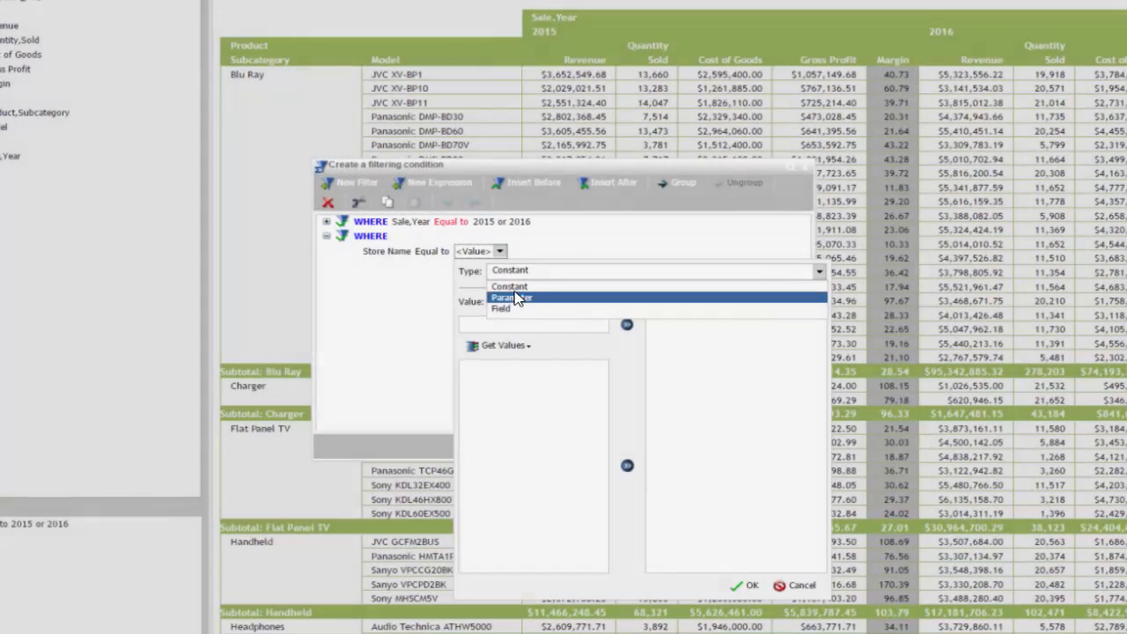
left_click(518, 299)
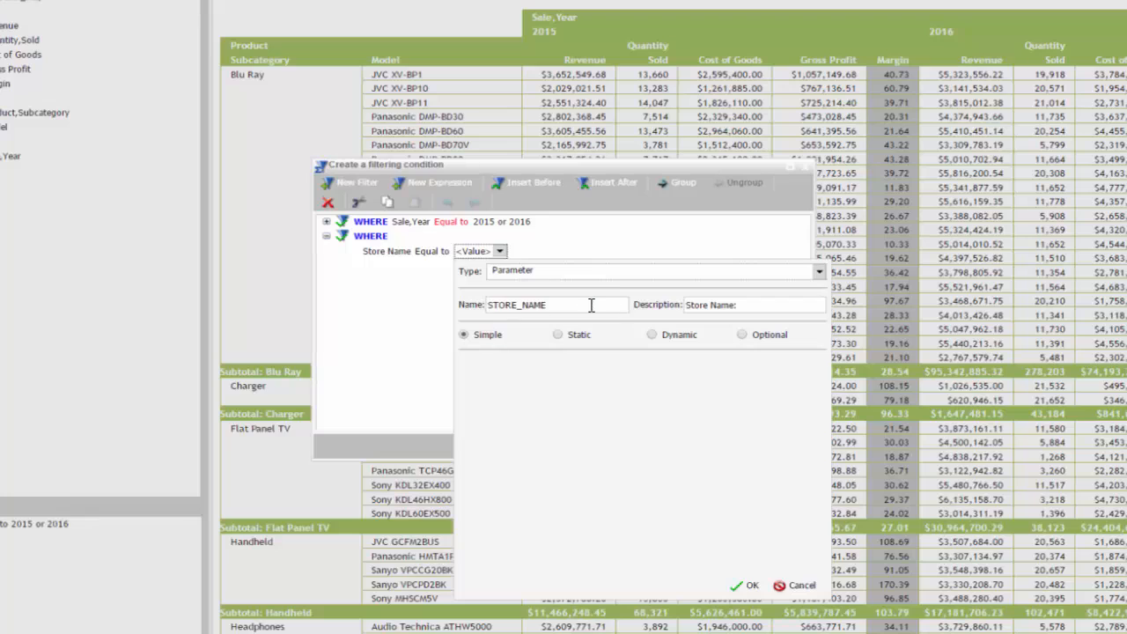
left_click(742, 335)
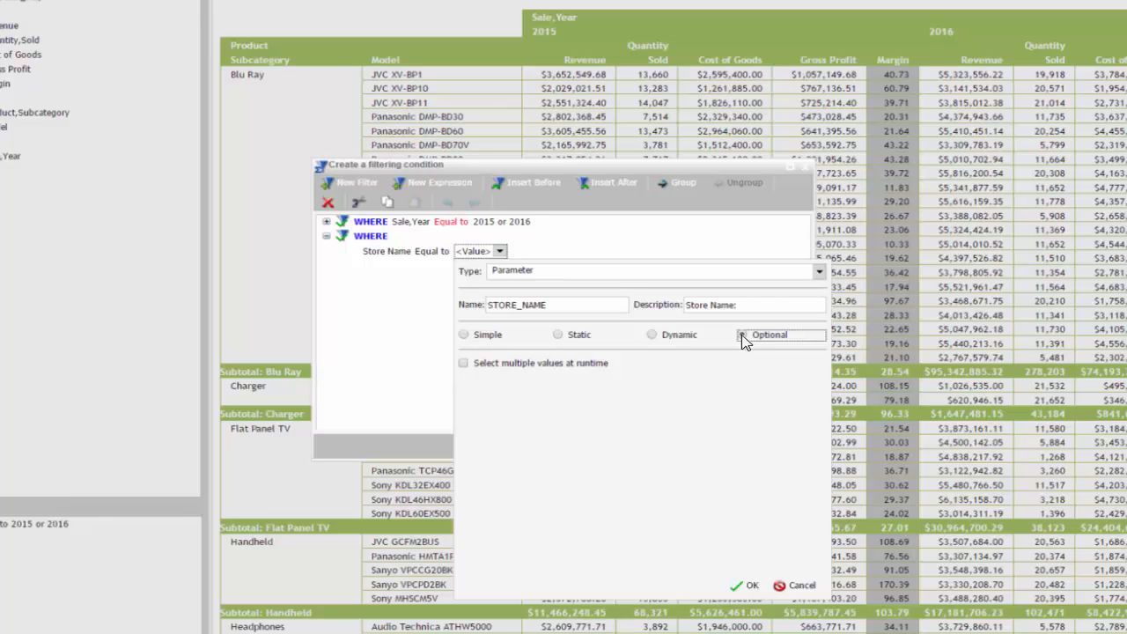
left_click(747, 586)
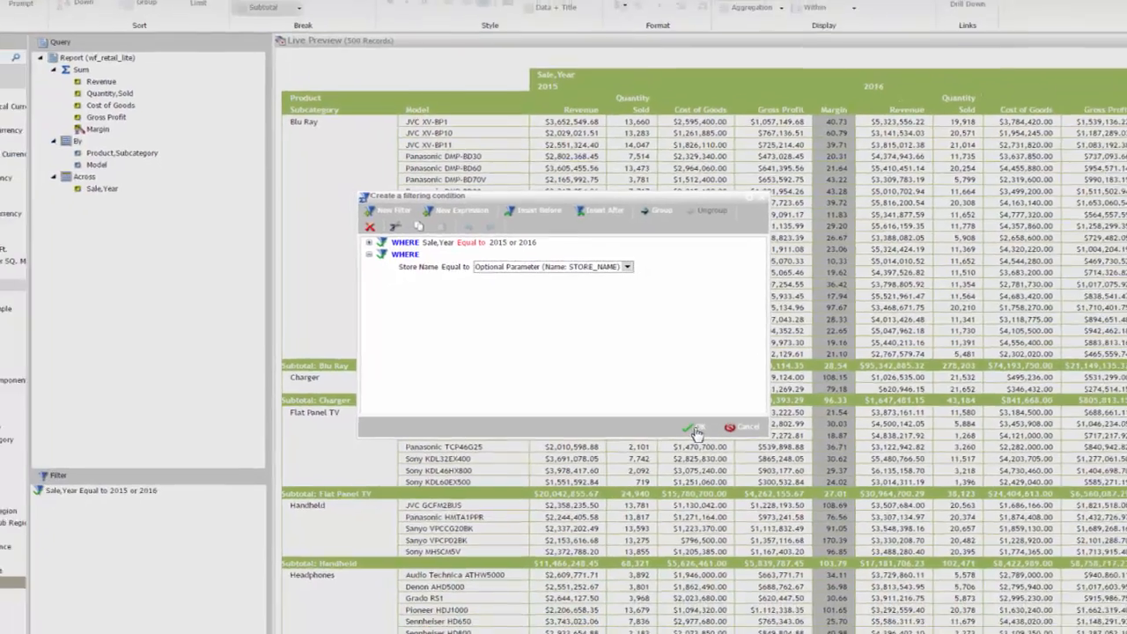
left_click(695, 431)
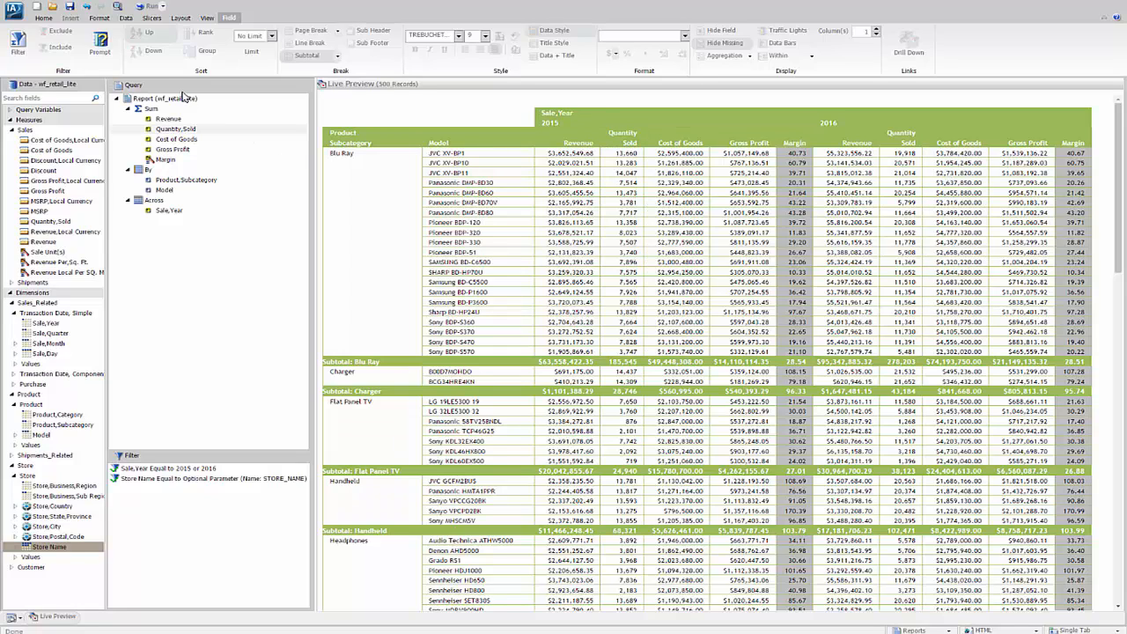
- Make the report available as an Auto Link Target
left_click(99, 19)
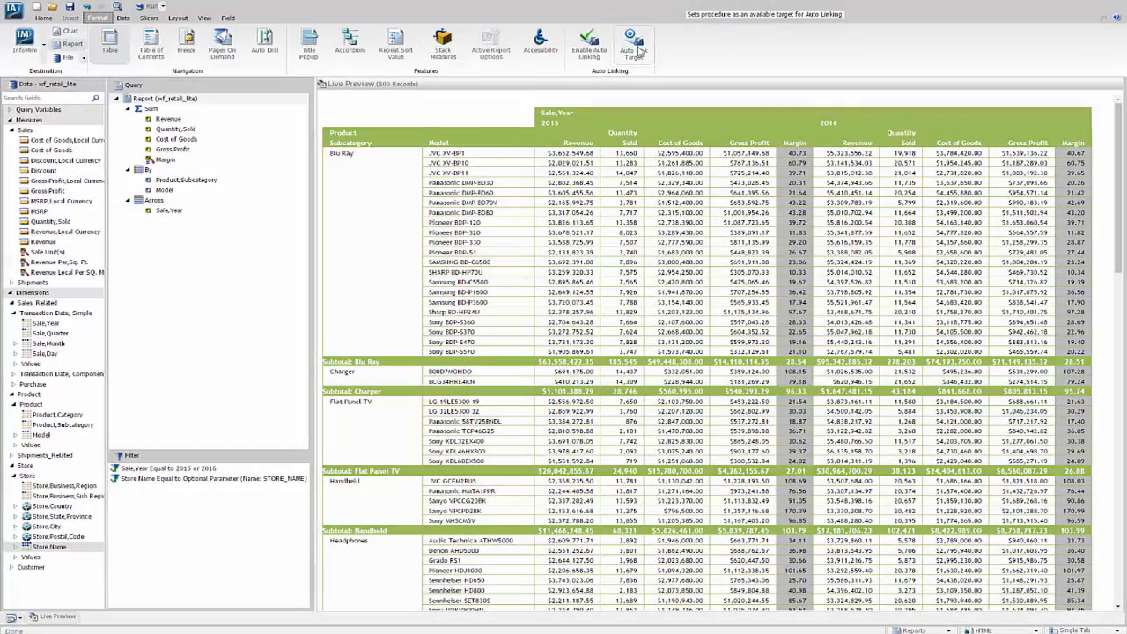
left_click(635, 46)
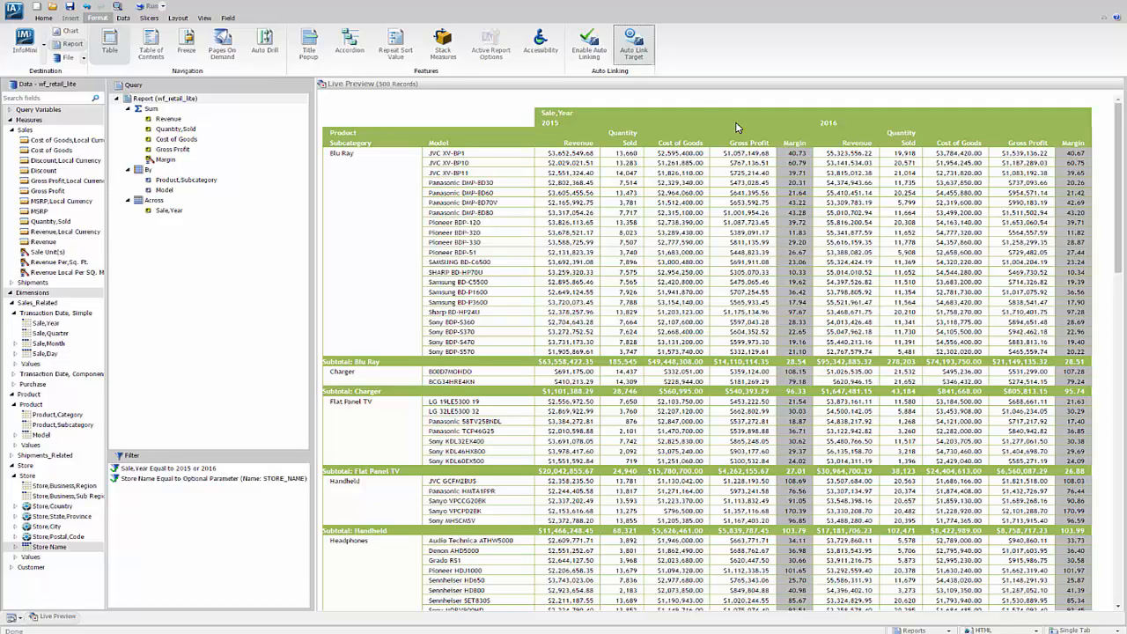
- Add a three-line report header reading "Sales Metrics with Margins", "Year to Year Comparison" and "&STORE_NAME", and run the report
left_click(44, 19)
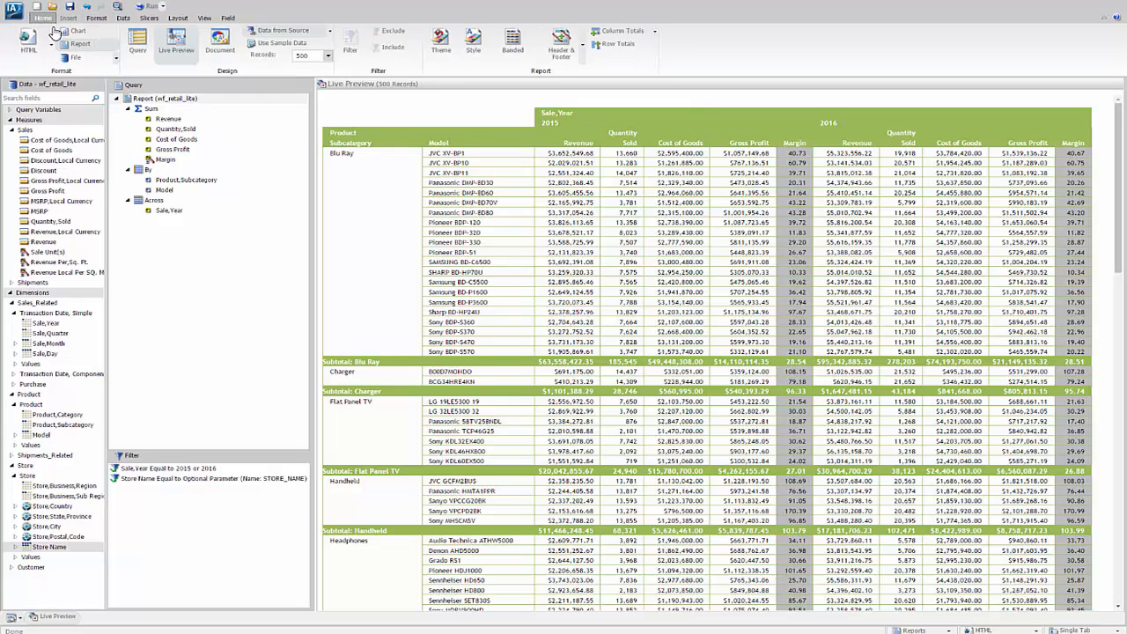
left_click(560, 44)
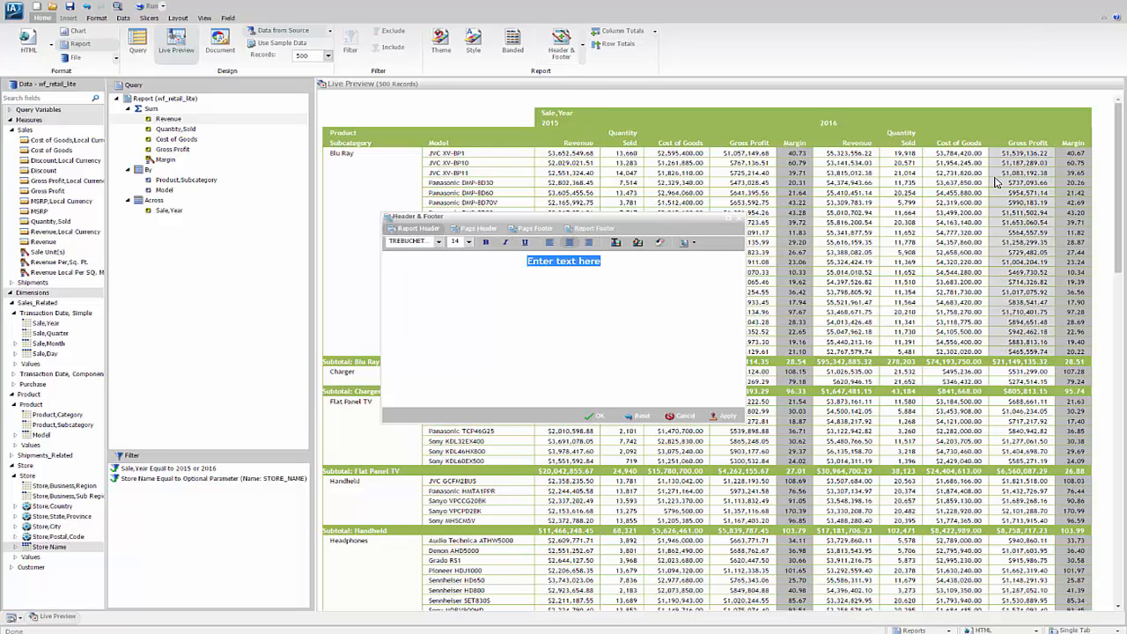
type("Sales ")
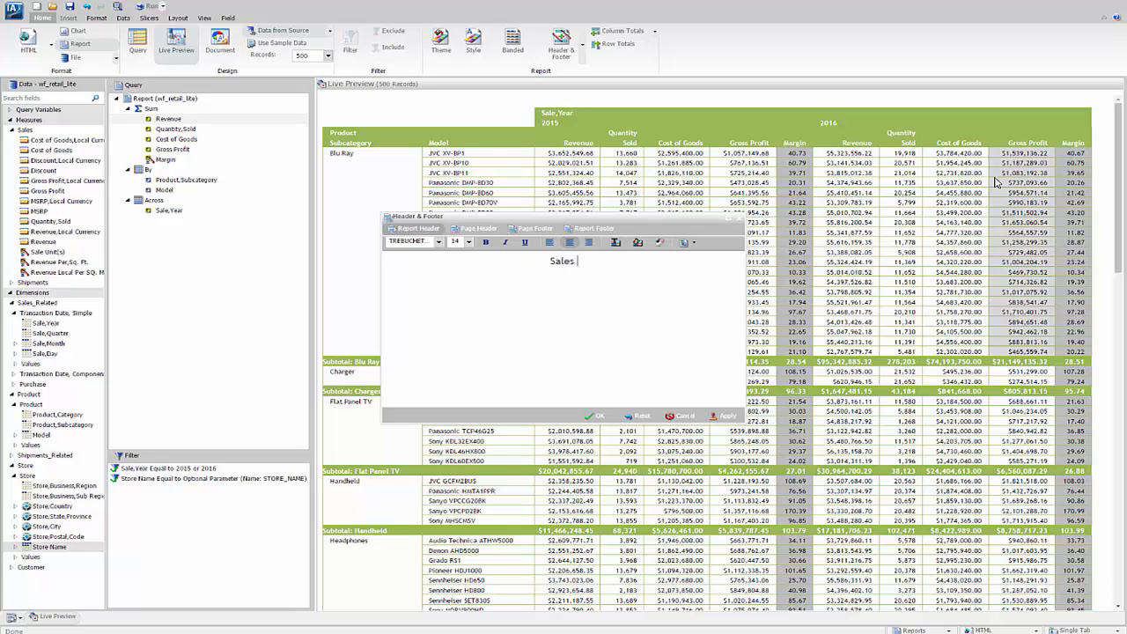
type("Metrics with Margi")
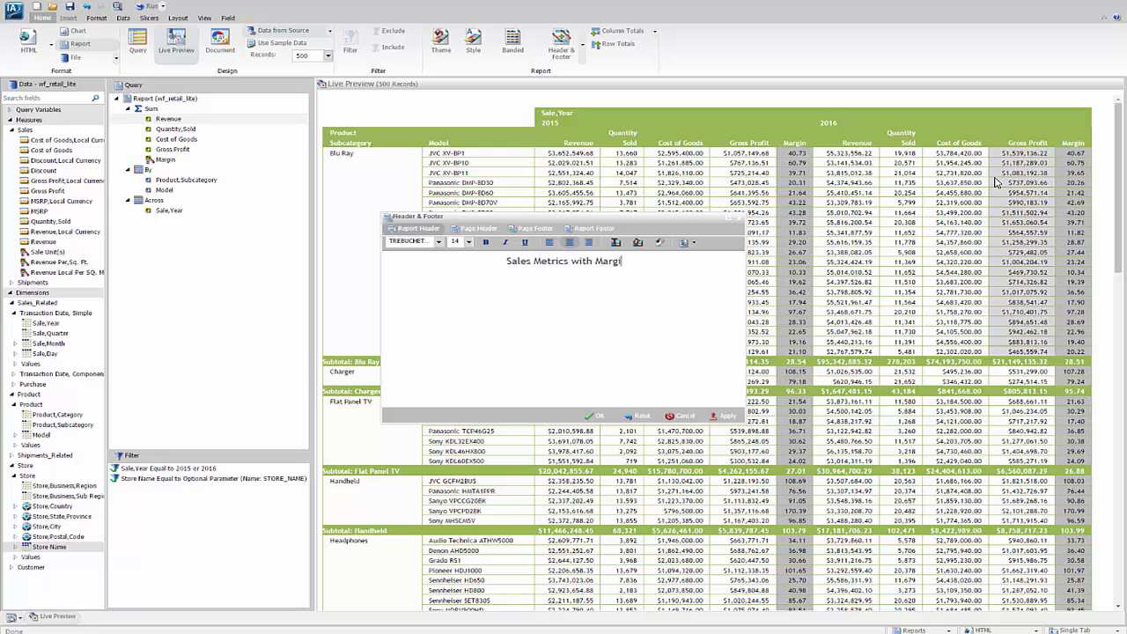
type("ns")
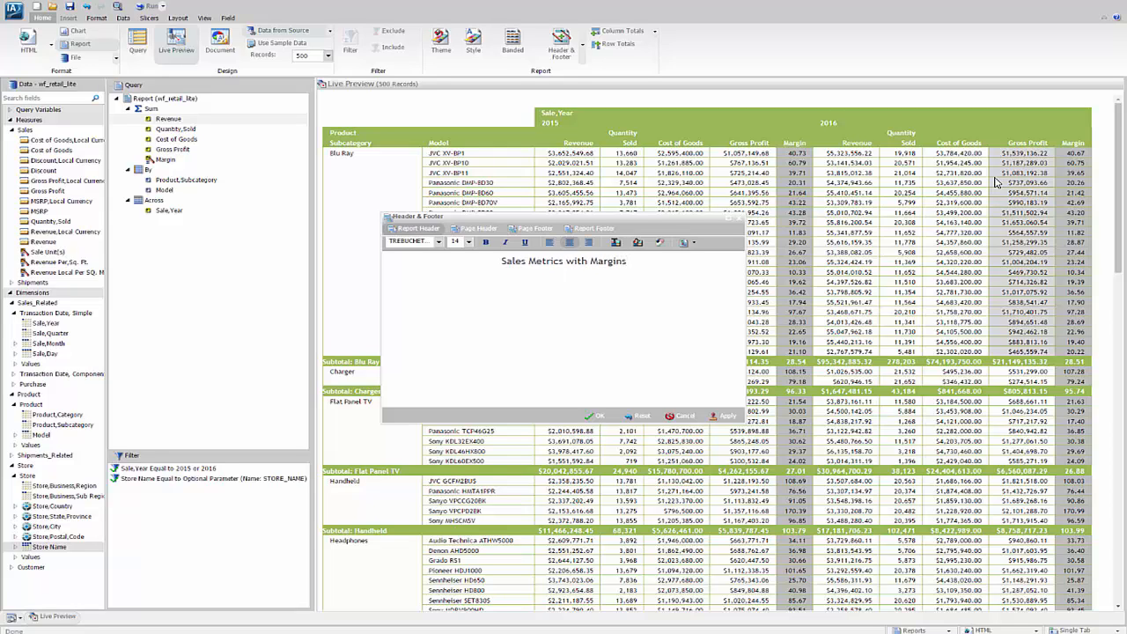
key("Return")
type("Year to Year Comparison")
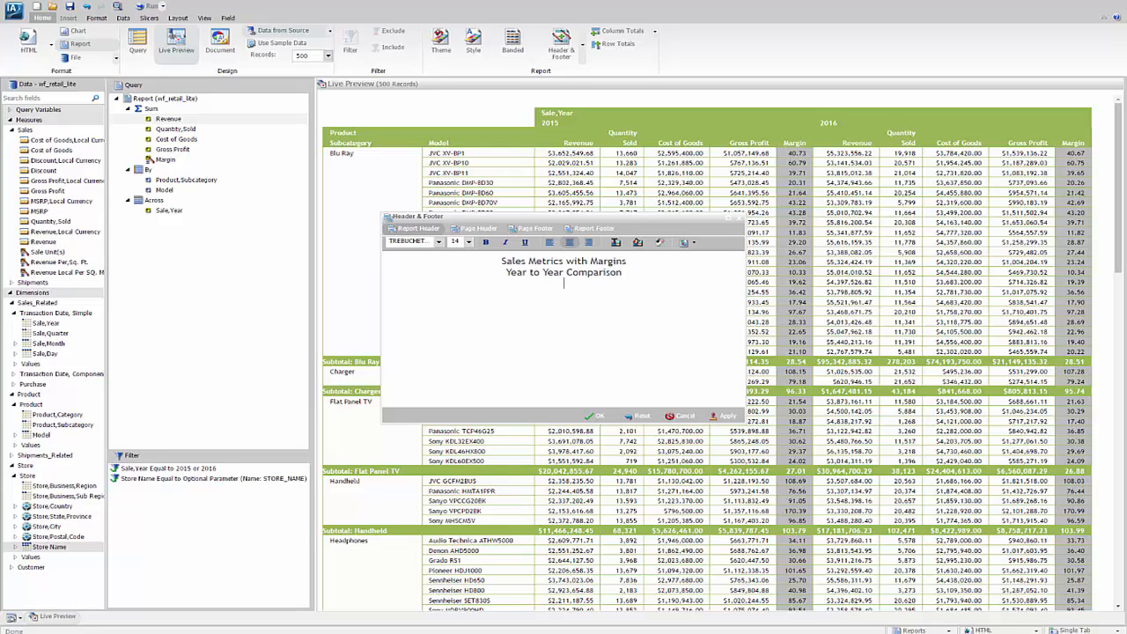
type("&STORE_NAME")
left_click(595, 425)
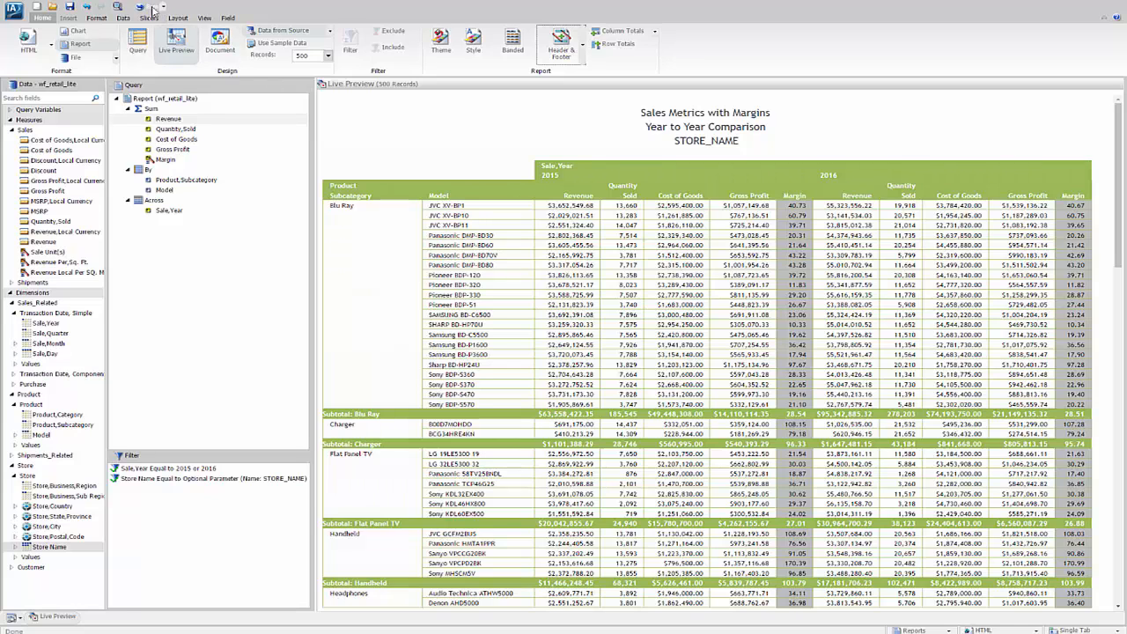
left_click(155, 6)
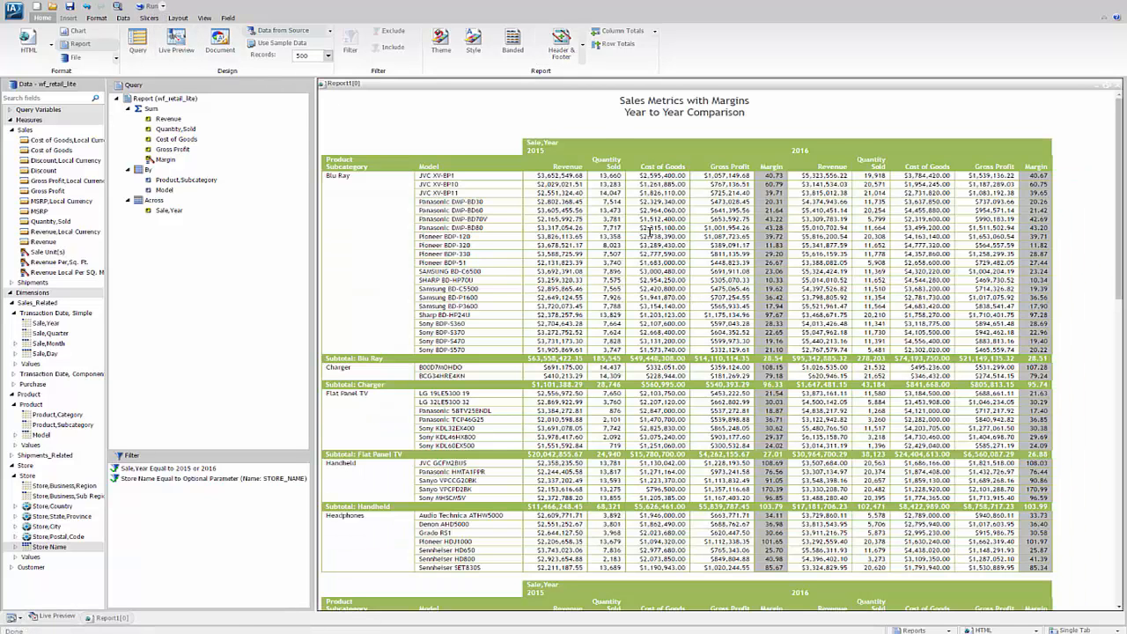